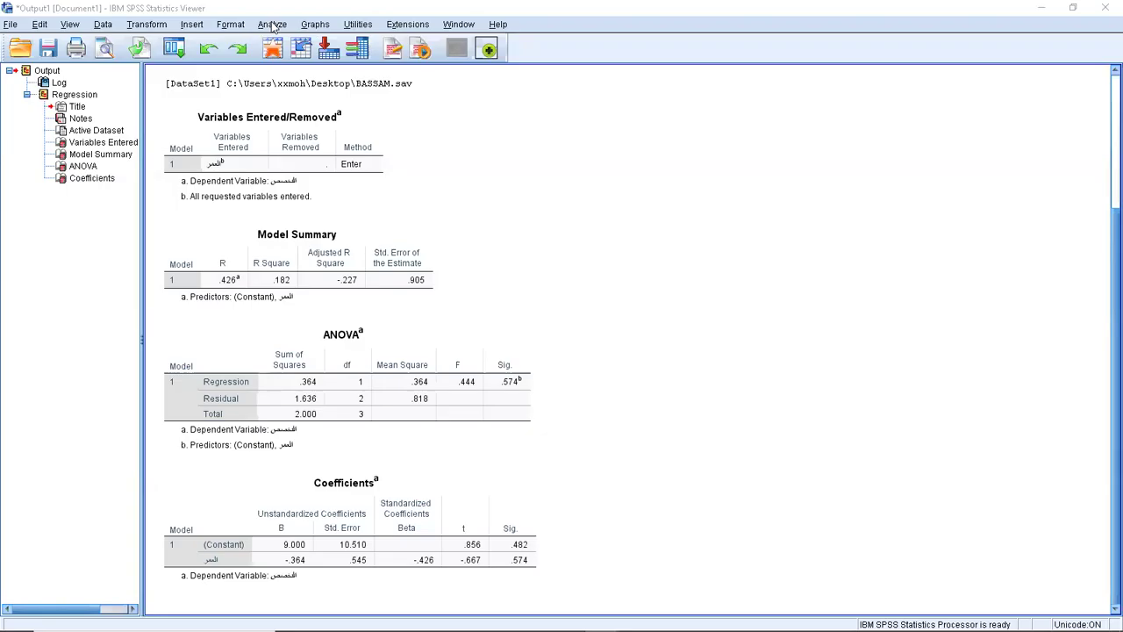
# Run a Frequencies analysis on the AGE variable with the mean as its only statistic.
pyautogui.click(272, 25)
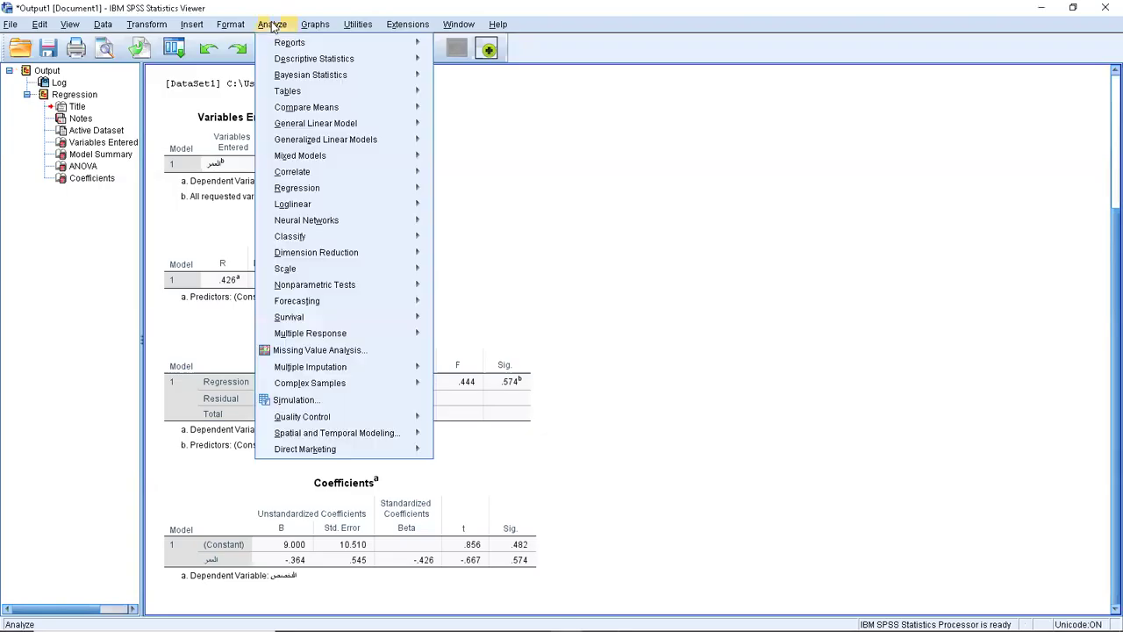
pyautogui.moveTo(314, 59)
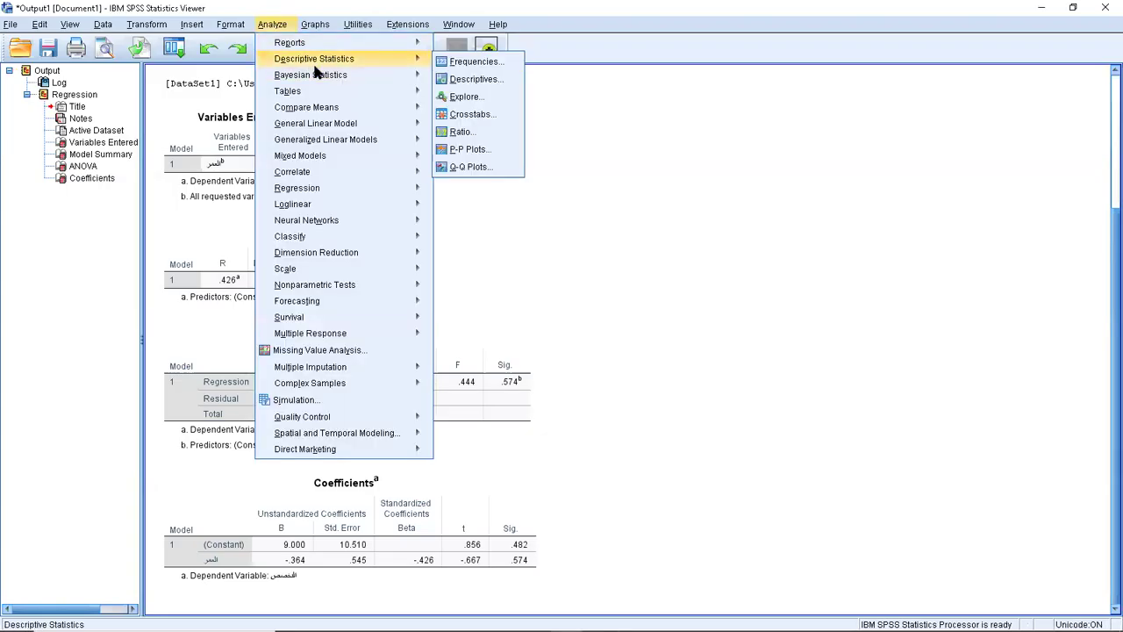
pyautogui.click(482, 64)
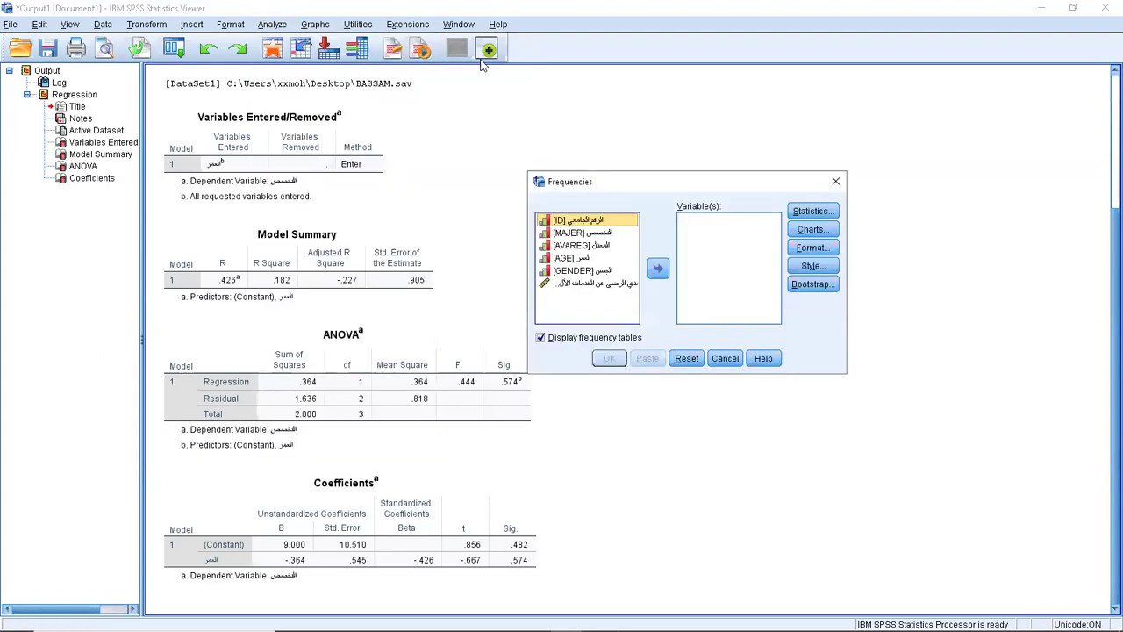
pyautogui.click(593, 259)
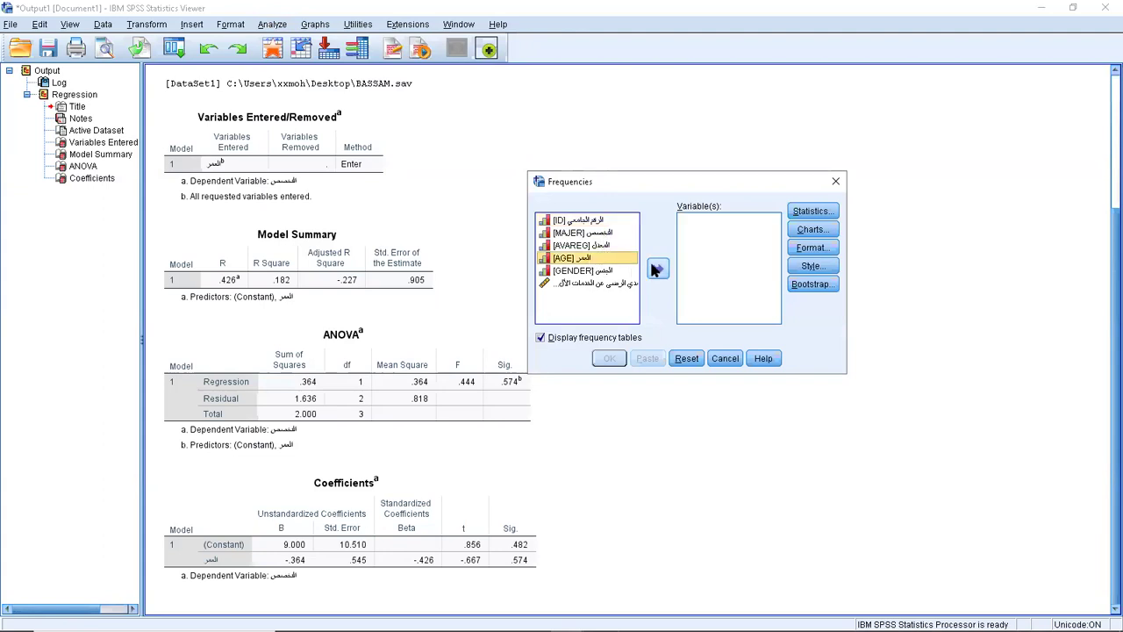
pyautogui.click(658, 269)
pyautogui.click(830, 213)
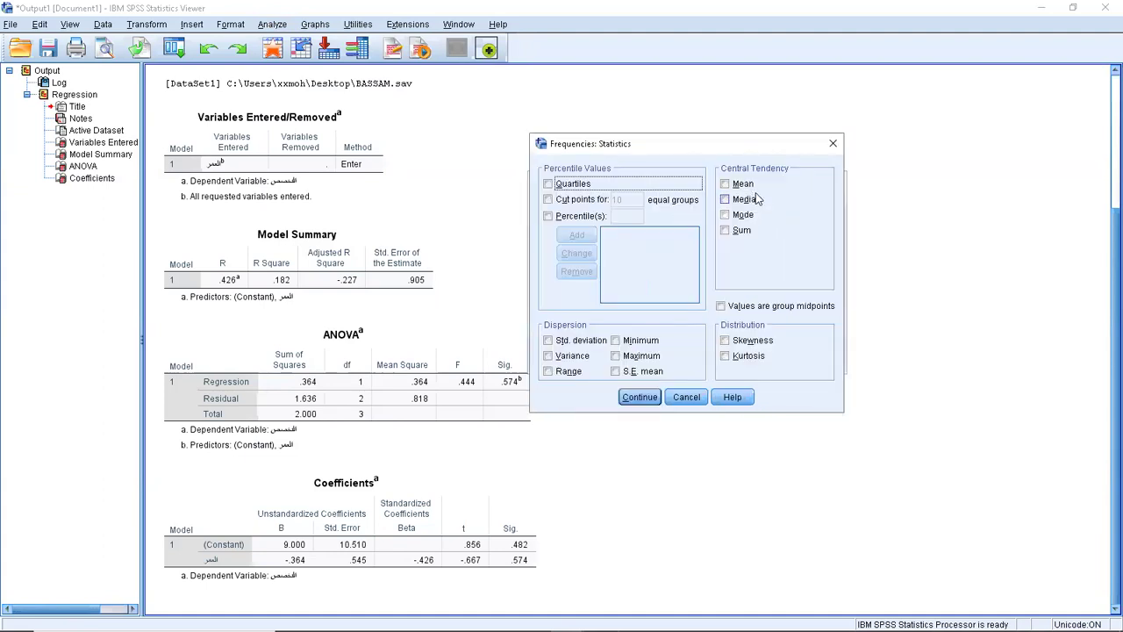
pyautogui.click(739, 184)
pyautogui.click(640, 399)
pyautogui.click(609, 360)
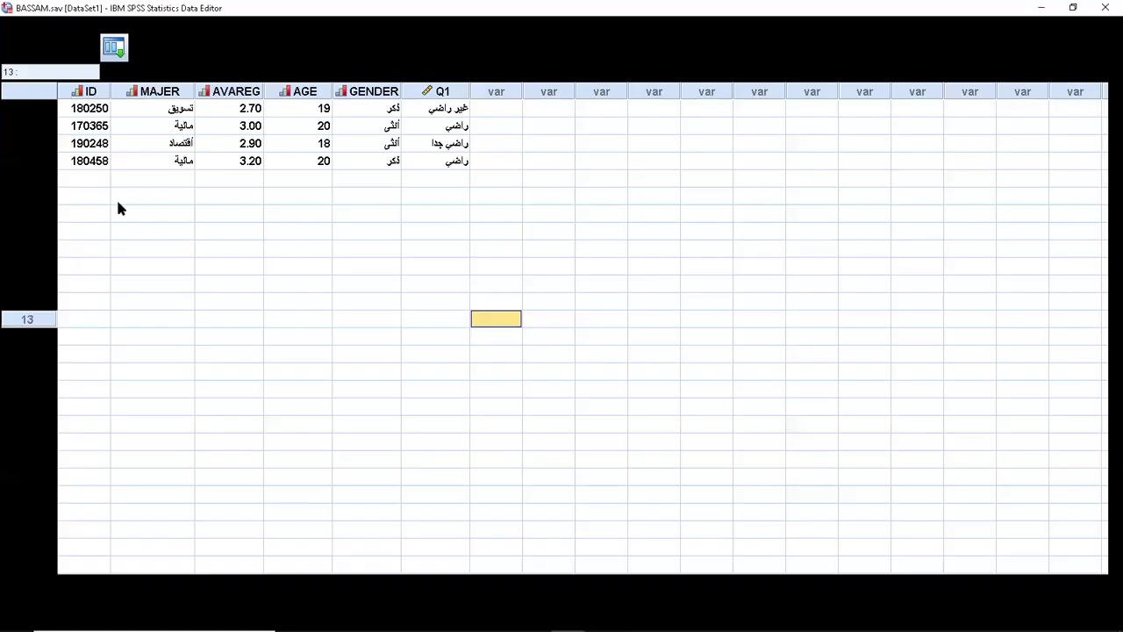
# In the Data Editor, start a fifth case by entering the student's ID number and setting MAJER to تسويق.
pyautogui.click(83, 179)
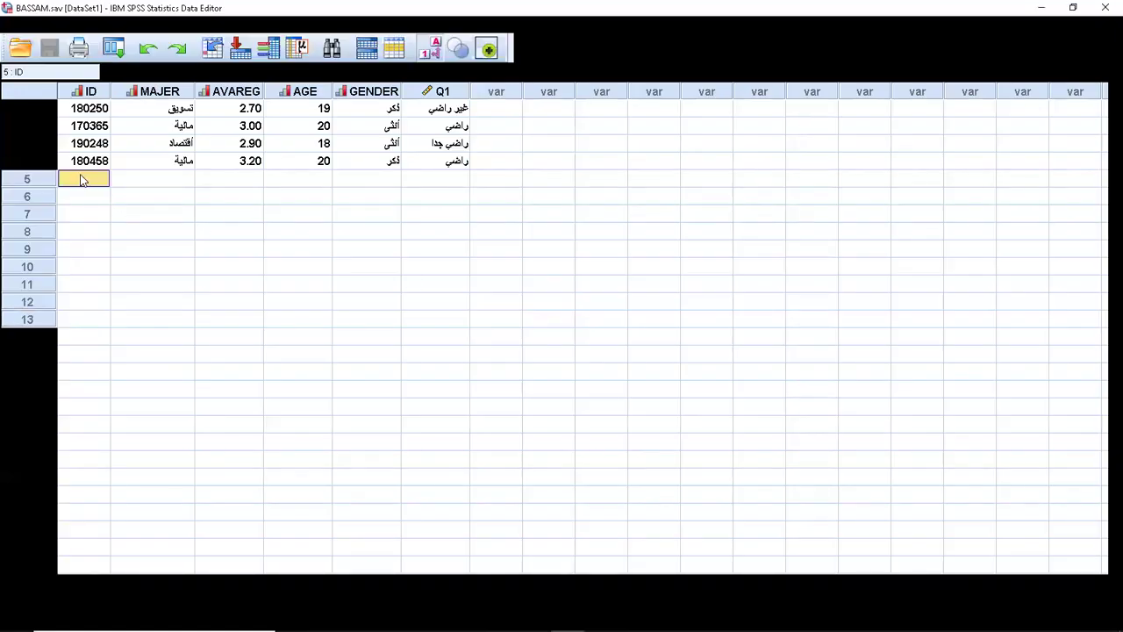
pyautogui.write('1')
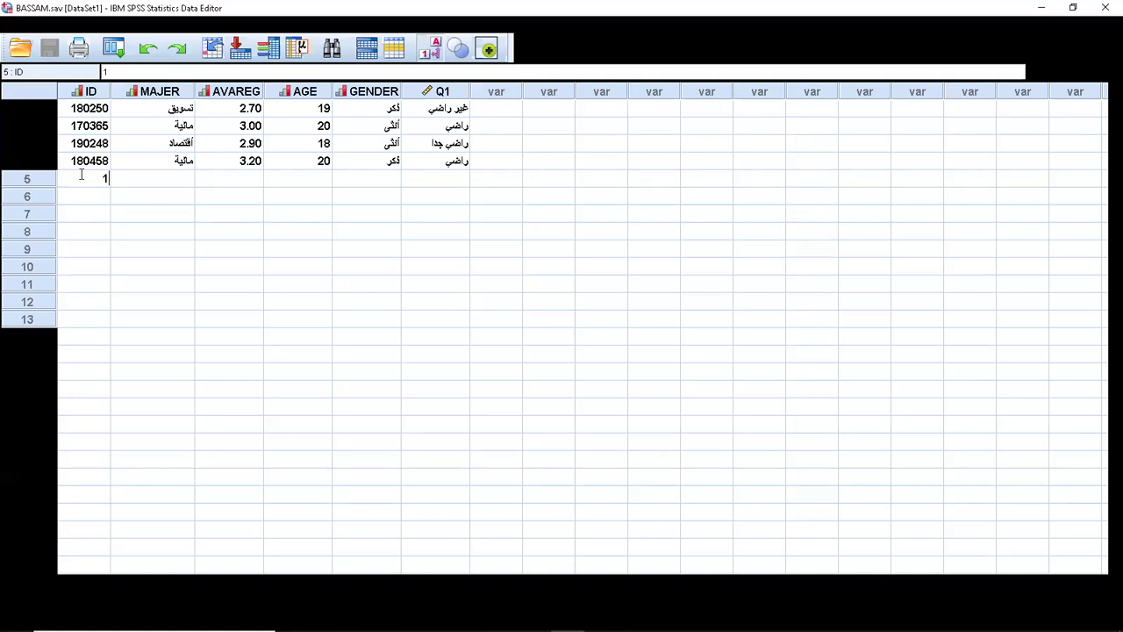
pyautogui.write('90255')
pyautogui.click(173, 181)
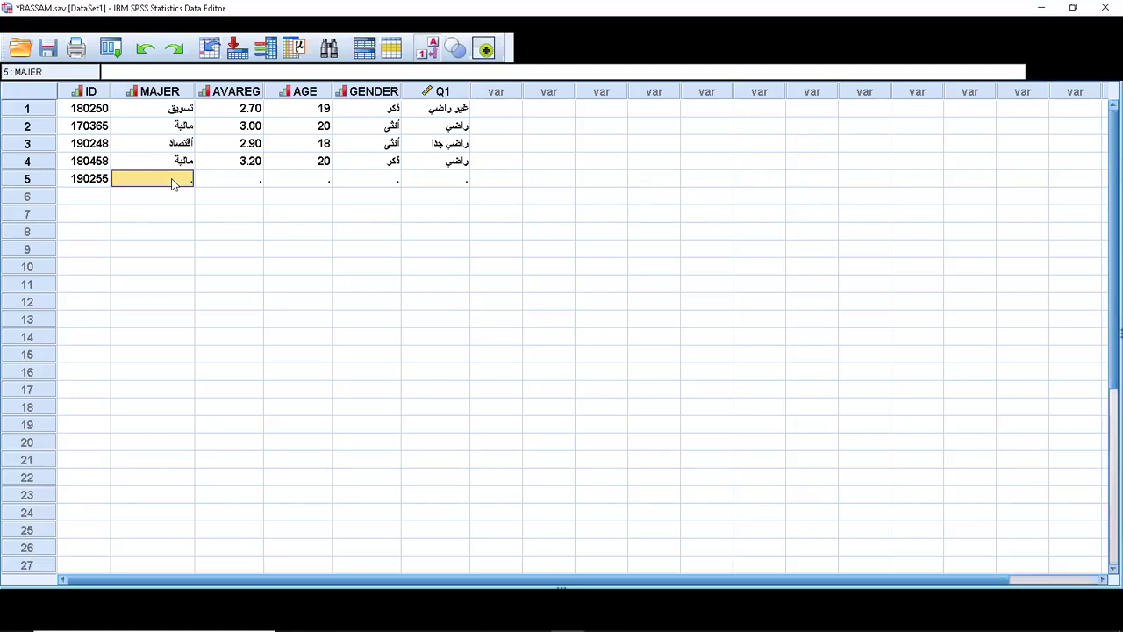
pyautogui.click(175, 180)
pyautogui.click(184, 178)
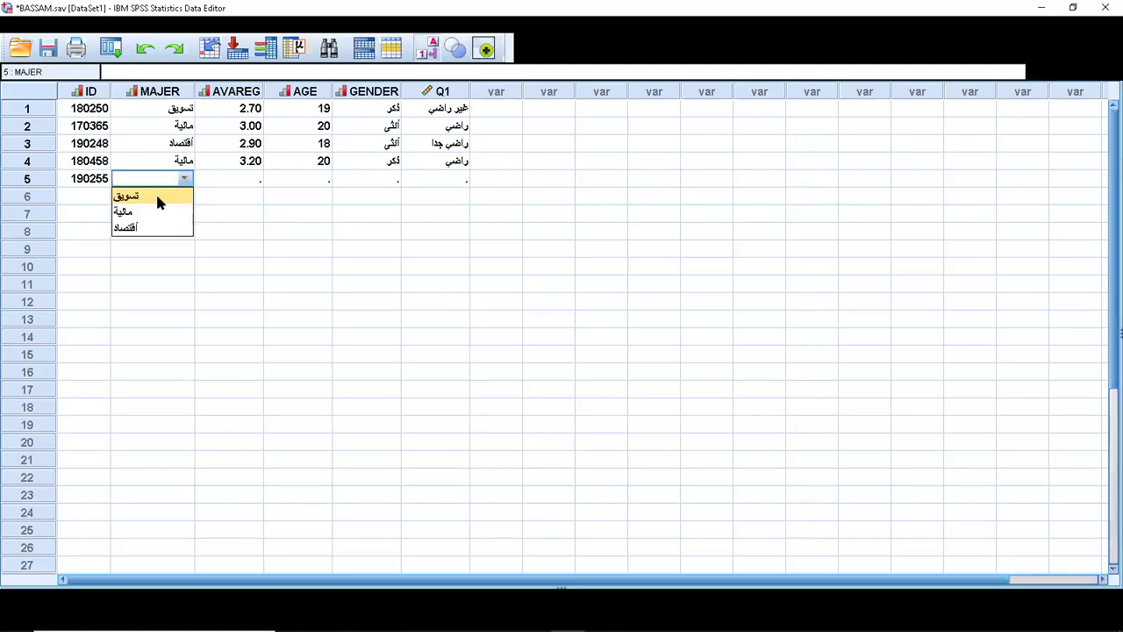
pyautogui.click(157, 197)
# Set AVAREG to 3 and AGE to 50 for the fifth case.
pyautogui.click(238, 178)
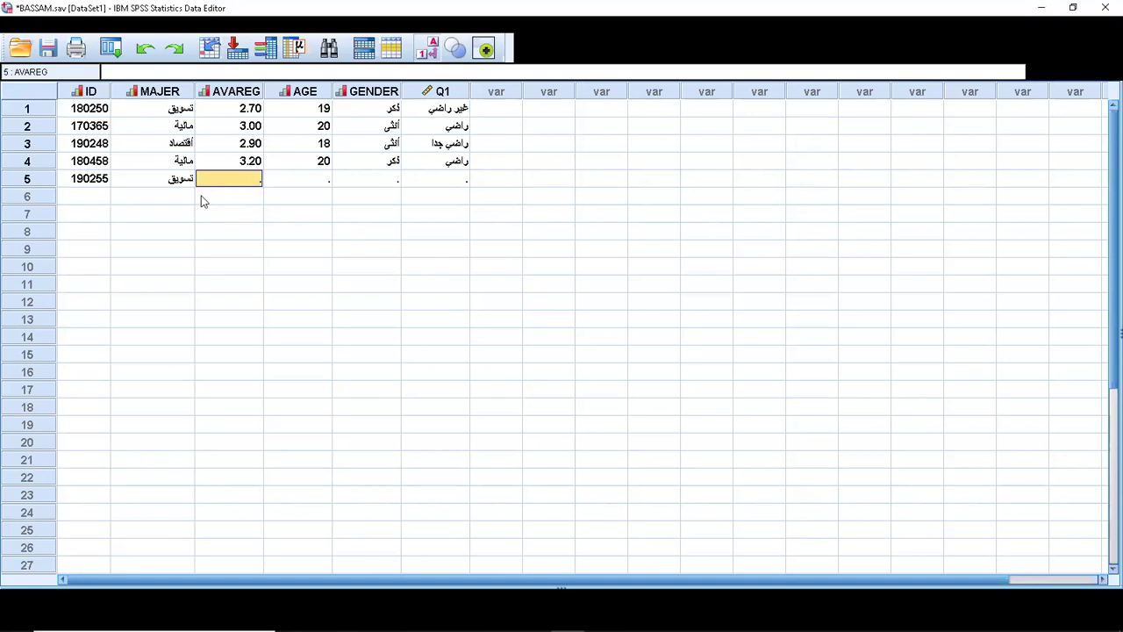
pyautogui.write('3')
pyautogui.press('Return')
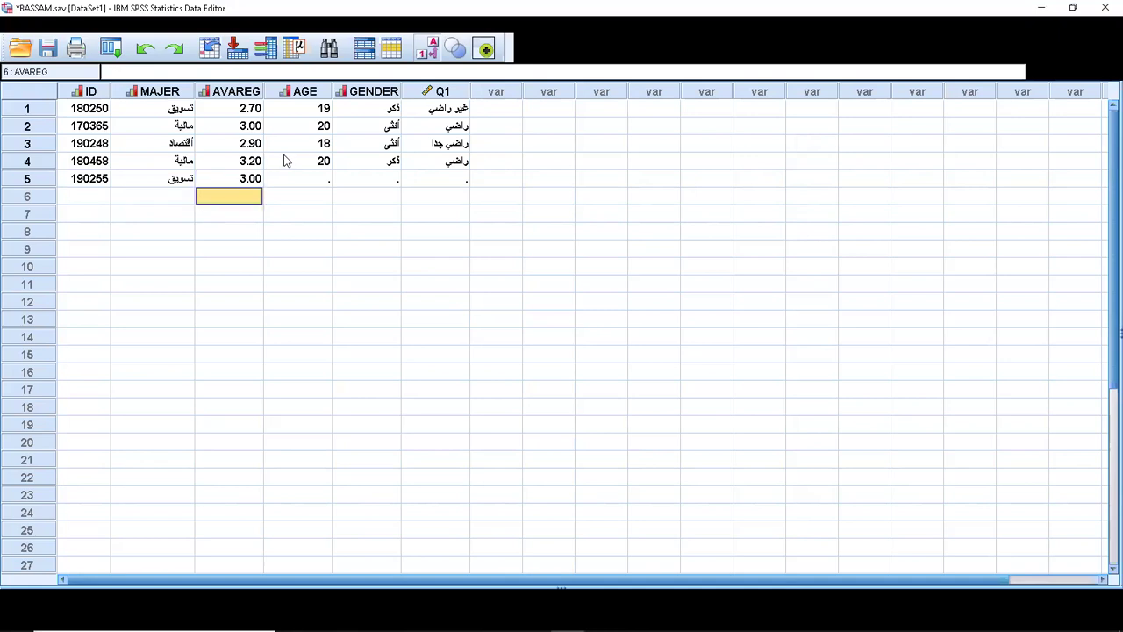
pyautogui.click(318, 179)
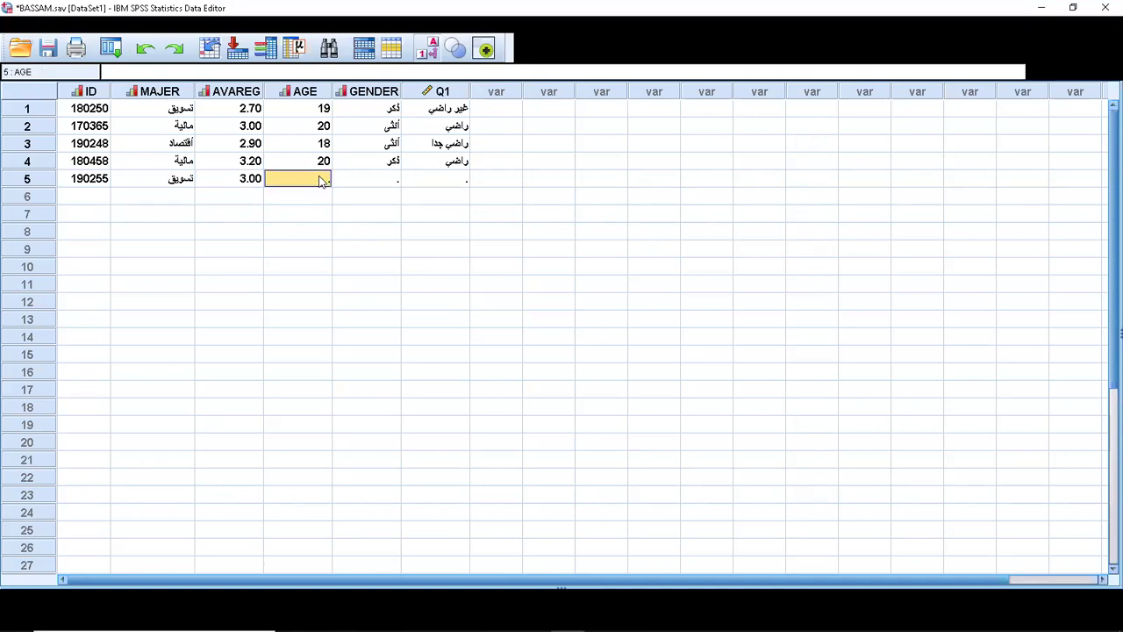
pyautogui.write('20')
pyautogui.press('Return')
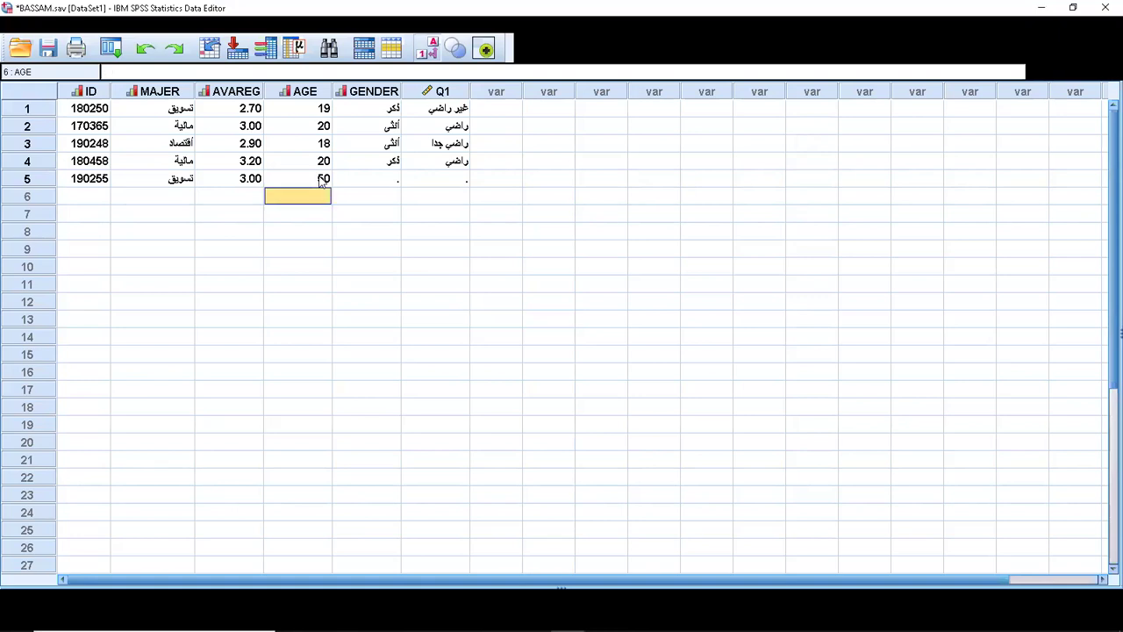
# Set GENDER to ذكر for the fifth case.
pyautogui.click(390, 182)
pyautogui.click(392, 181)
pyautogui.click(393, 181)
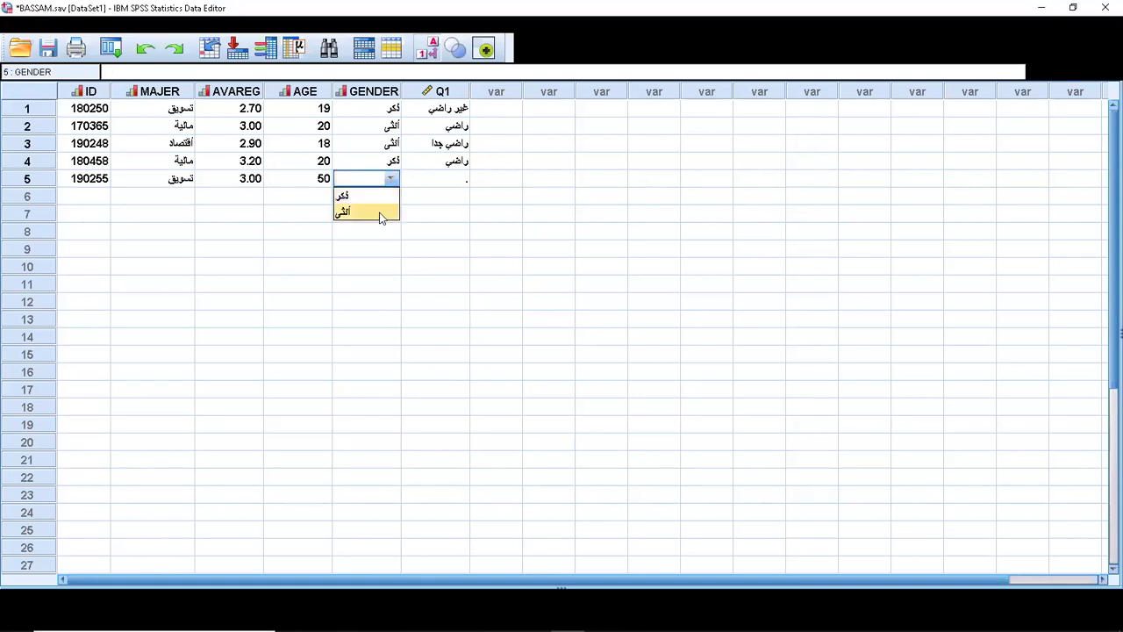
pyautogui.click(361, 201)
# Set Q1 to راضي for the fifth case and save the data file.
pyautogui.click(447, 176)
pyautogui.click(448, 173)
pyautogui.click(461, 180)
pyautogui.click(444, 206)
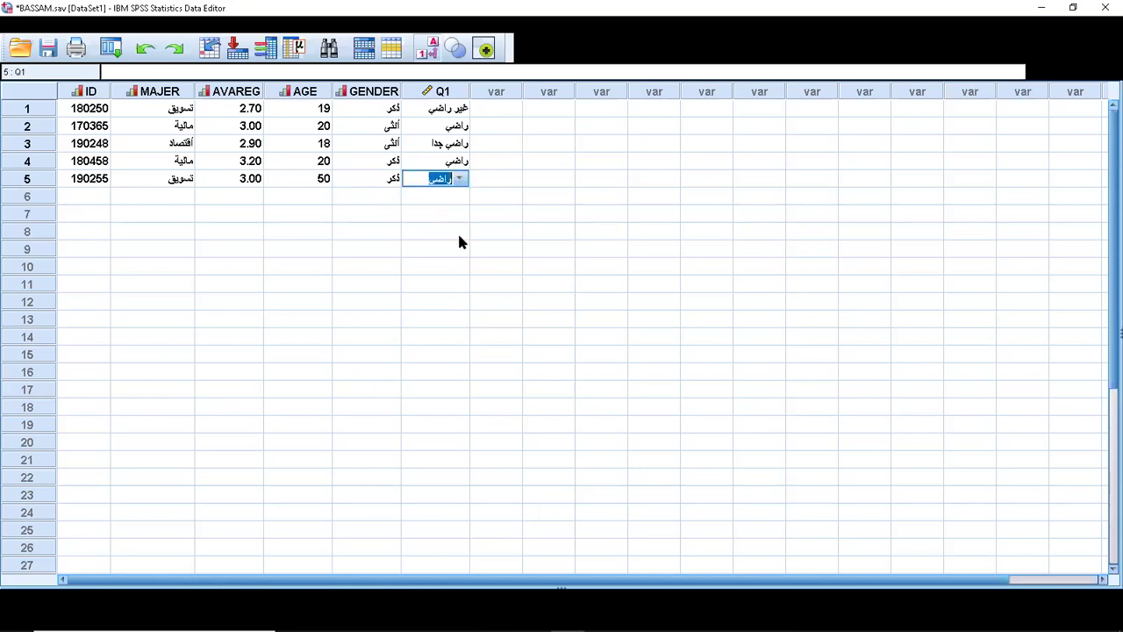
pyautogui.click(48, 49)
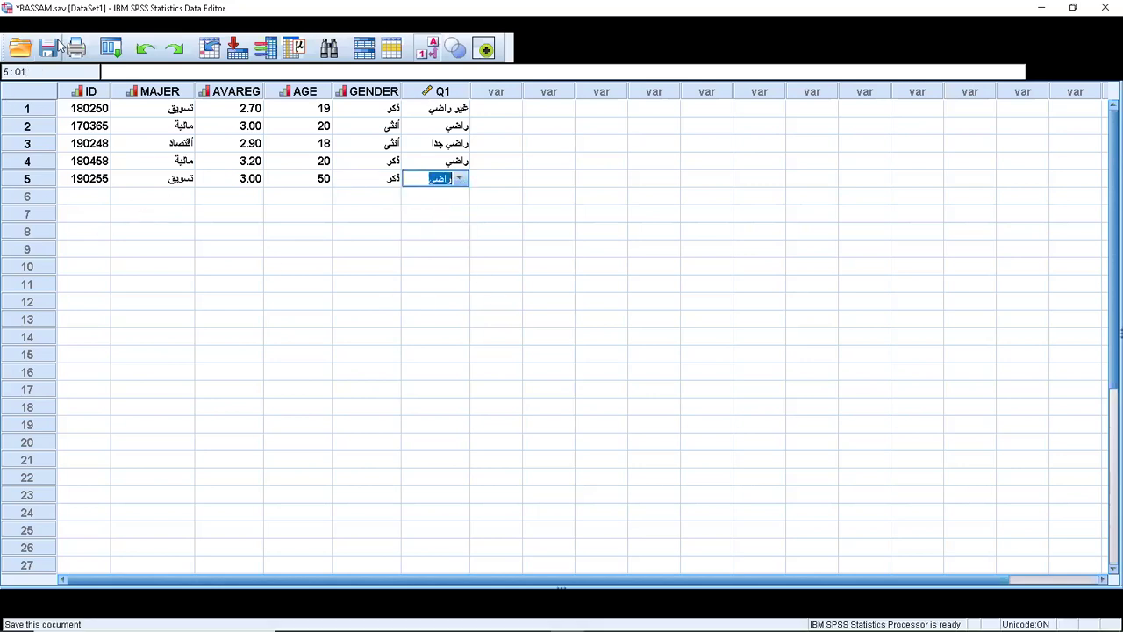
pyautogui.click(362, 423)
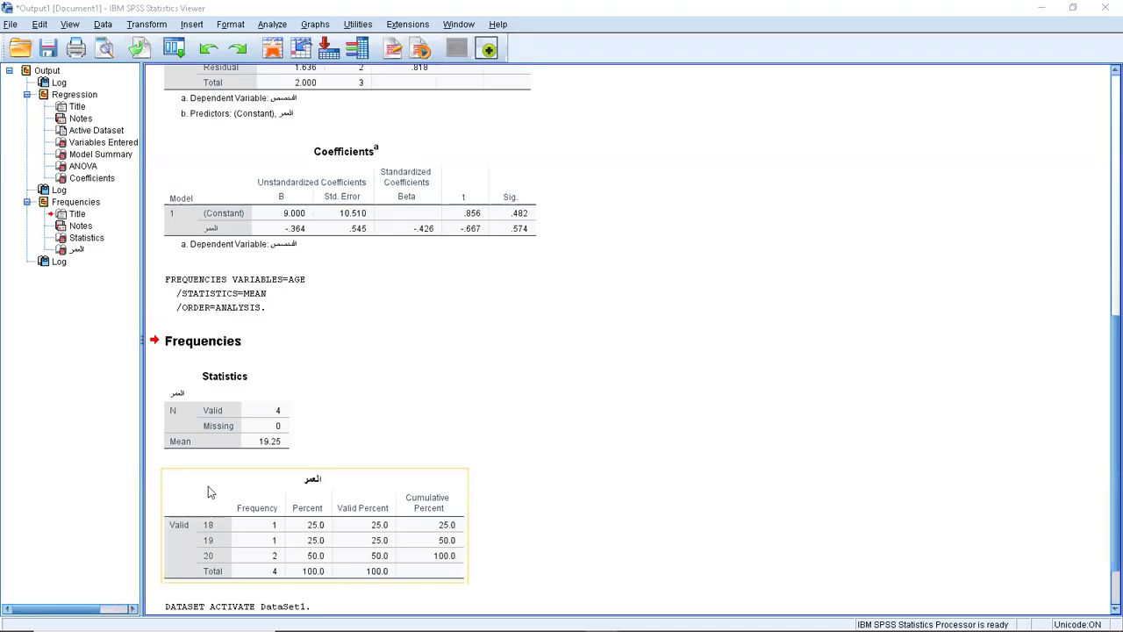
# Rerun Frequencies on AGE with the mean in the Output Viewer and compare the result with the earlier run.
pyautogui.click(276, 26)
pyautogui.moveTo(355, 58)
pyautogui.click(478, 63)
pyautogui.click(813, 211)
pyautogui.click(640, 396)
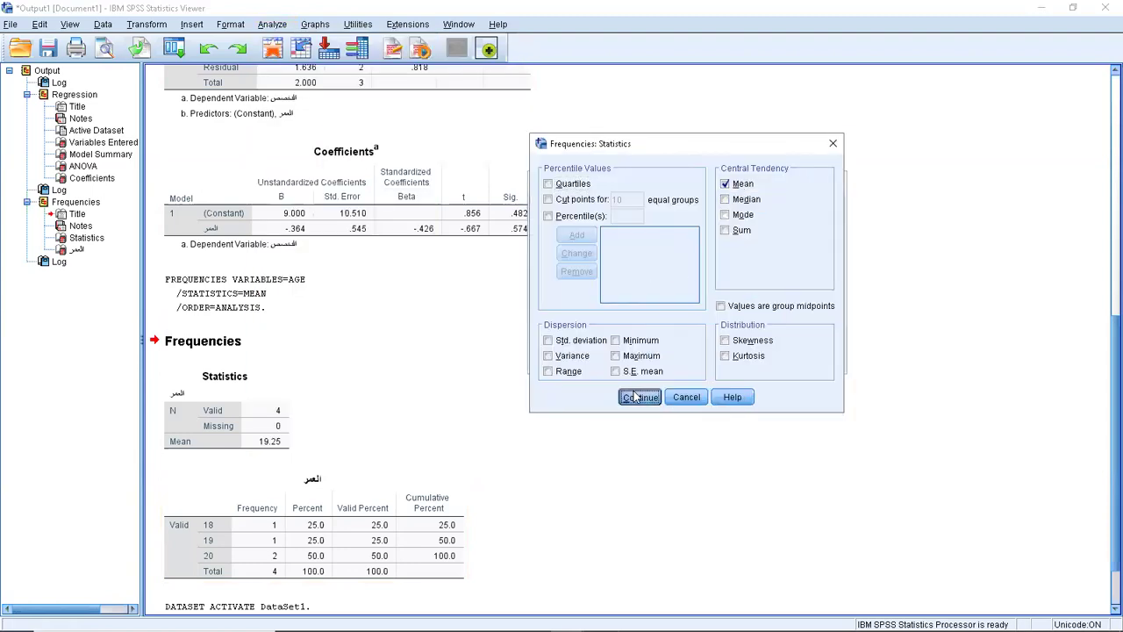
pyautogui.click(609, 359)
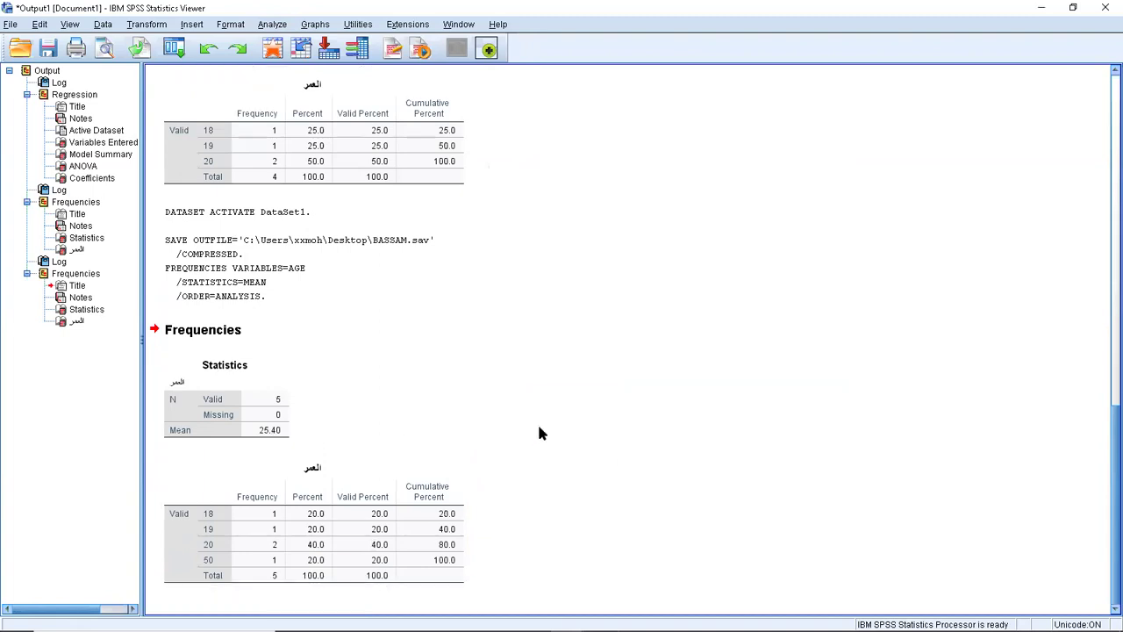
pyautogui.scroll(3, 416, 402)
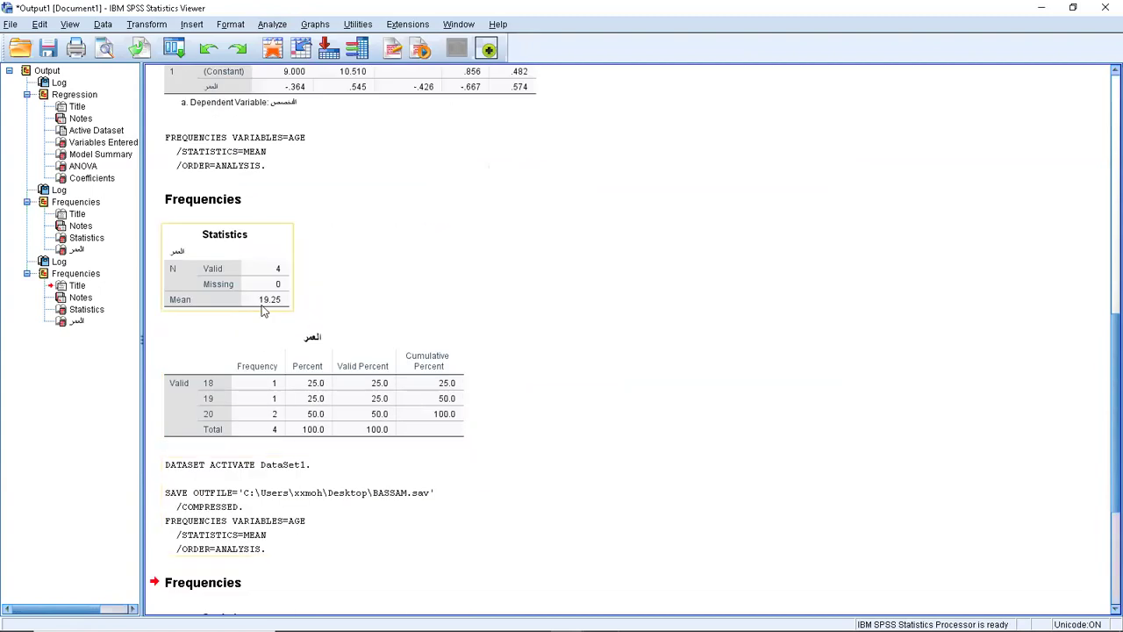
pyautogui.scroll(-3, 287, 311)
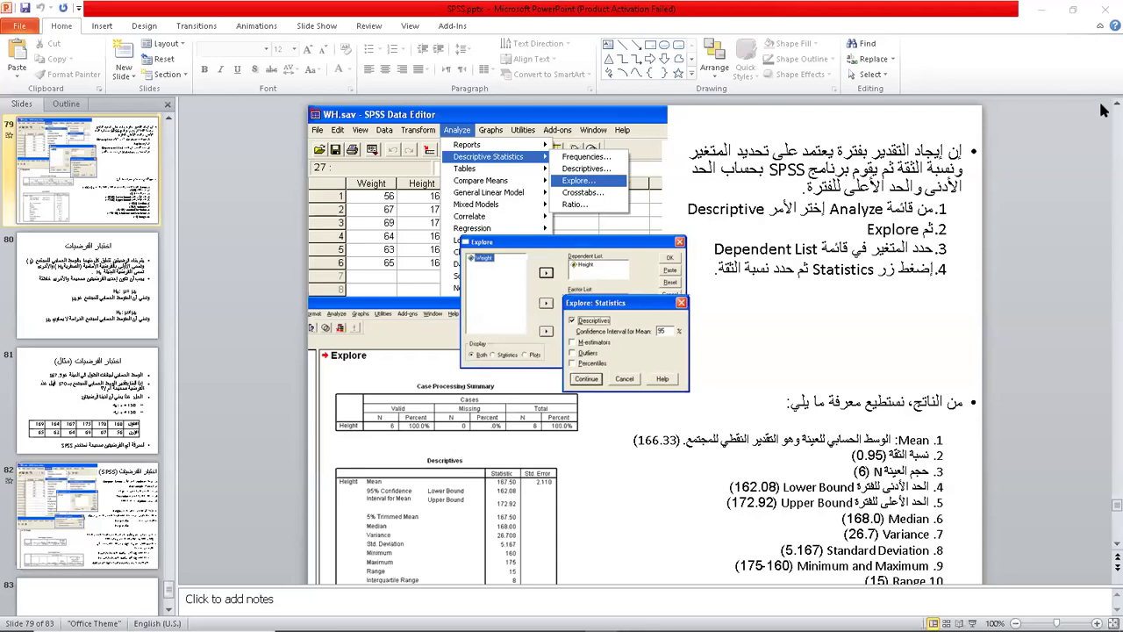
# Review slide 78 of SPSS.pptx in PowerPoint on point and interval estimation of the population mean.
pyautogui.scroll(2, 1104, 108)
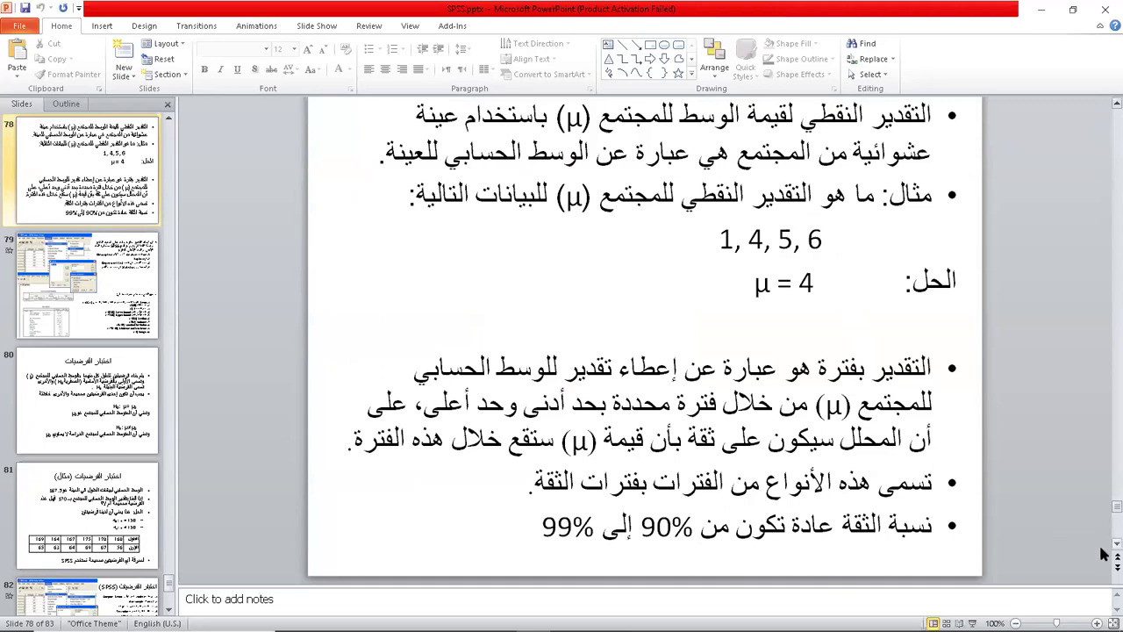
pyautogui.scroll(-1, 1106, 548)
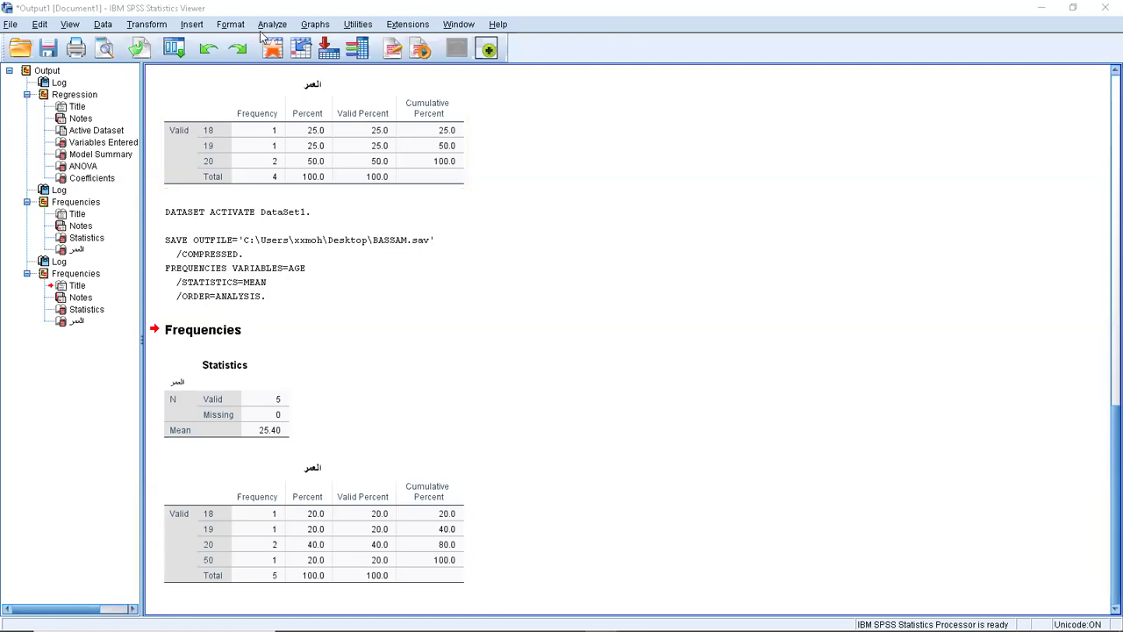
# Back in the SPSS Output Viewer, run Explore with AGE as the dependent variable, using descriptives and a 95% confidence interval for the mean.
pyautogui.click(272, 25)
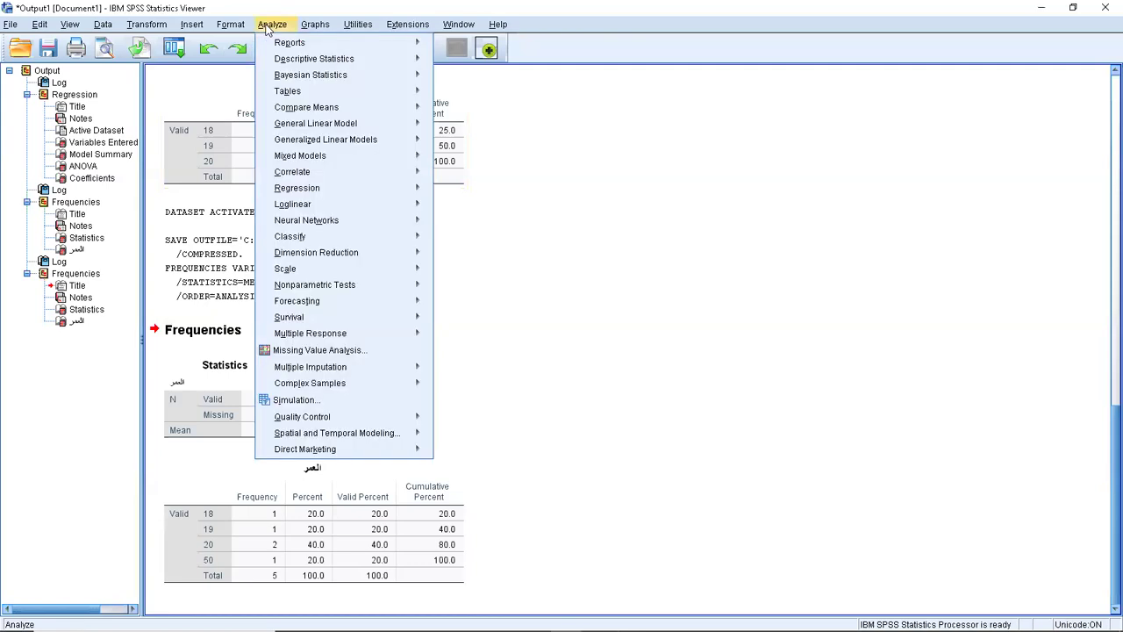
pyautogui.moveTo(313, 63)
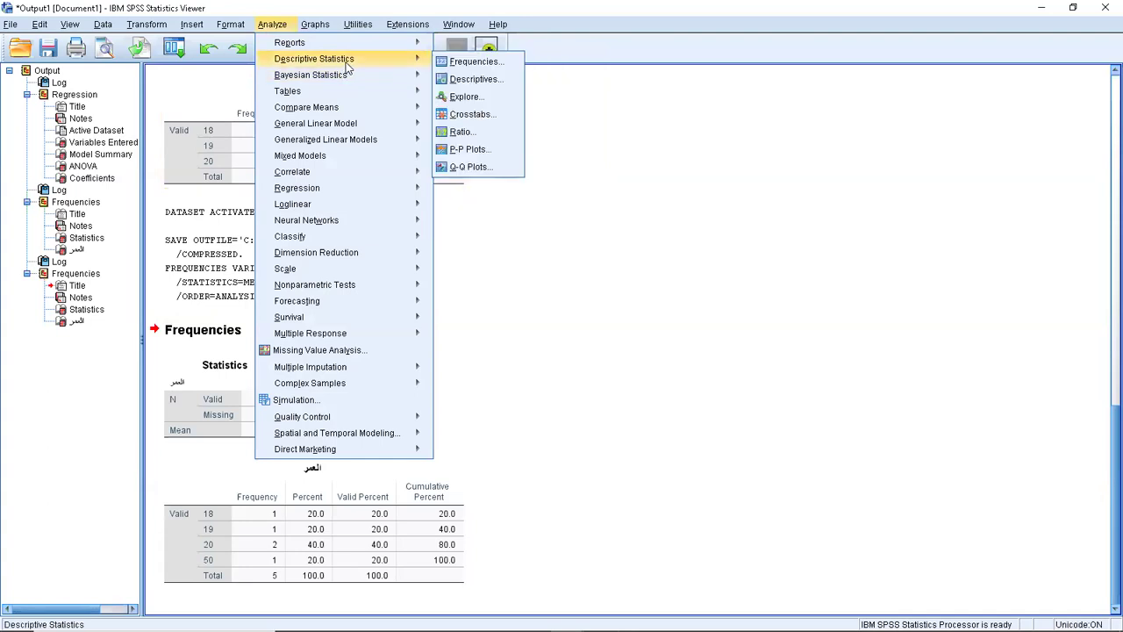
pyautogui.click(472, 96)
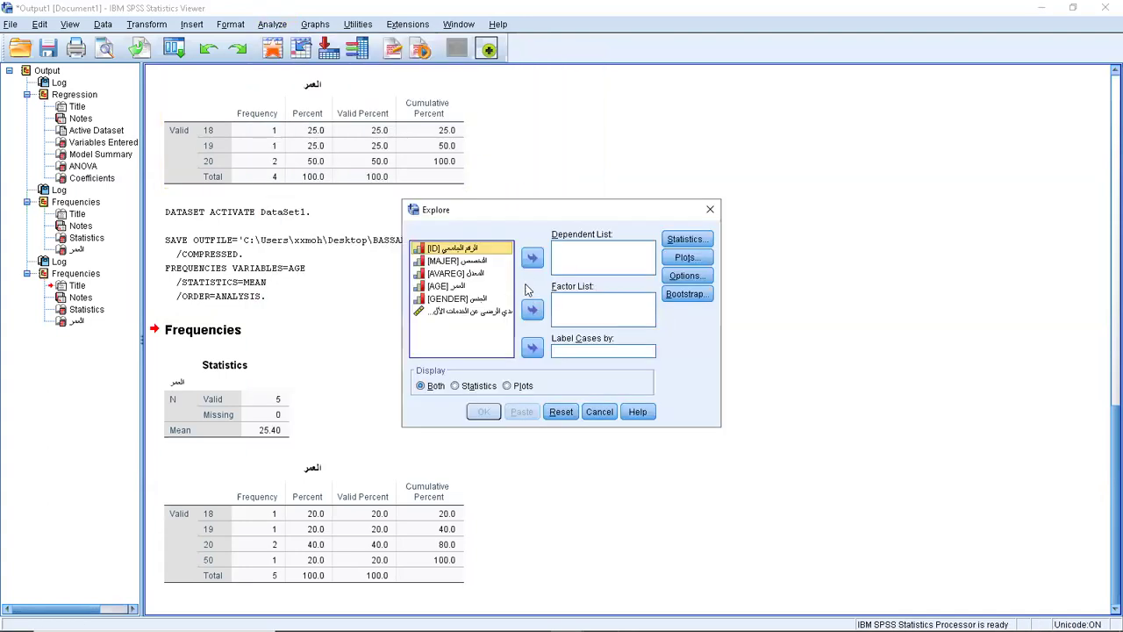
pyautogui.click(447, 286)
pyautogui.click(532, 257)
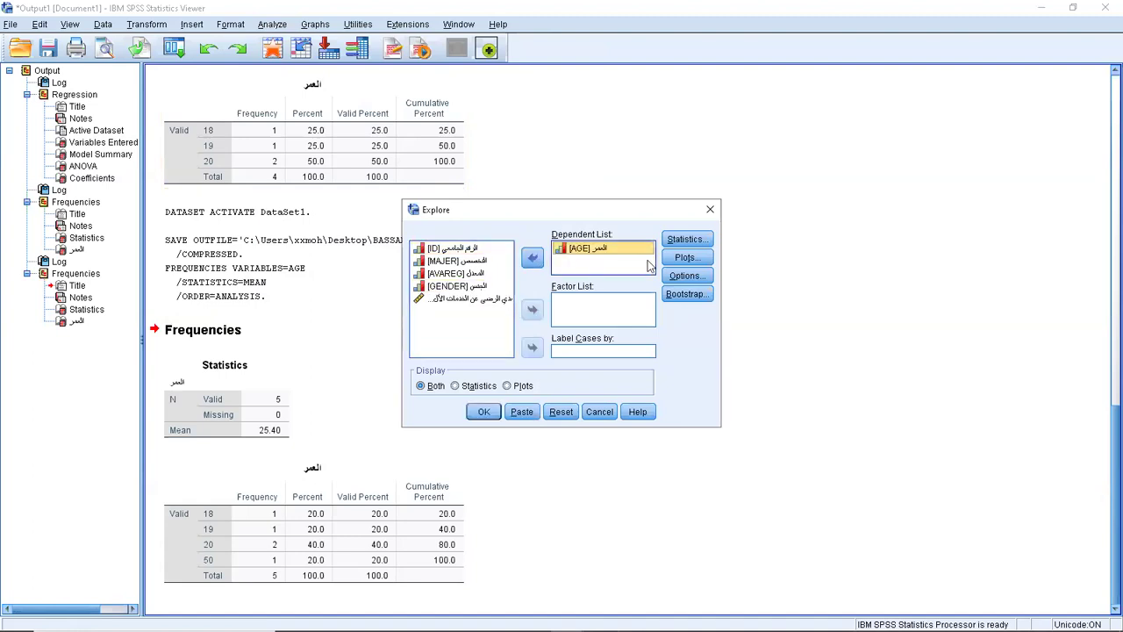
pyautogui.click(697, 244)
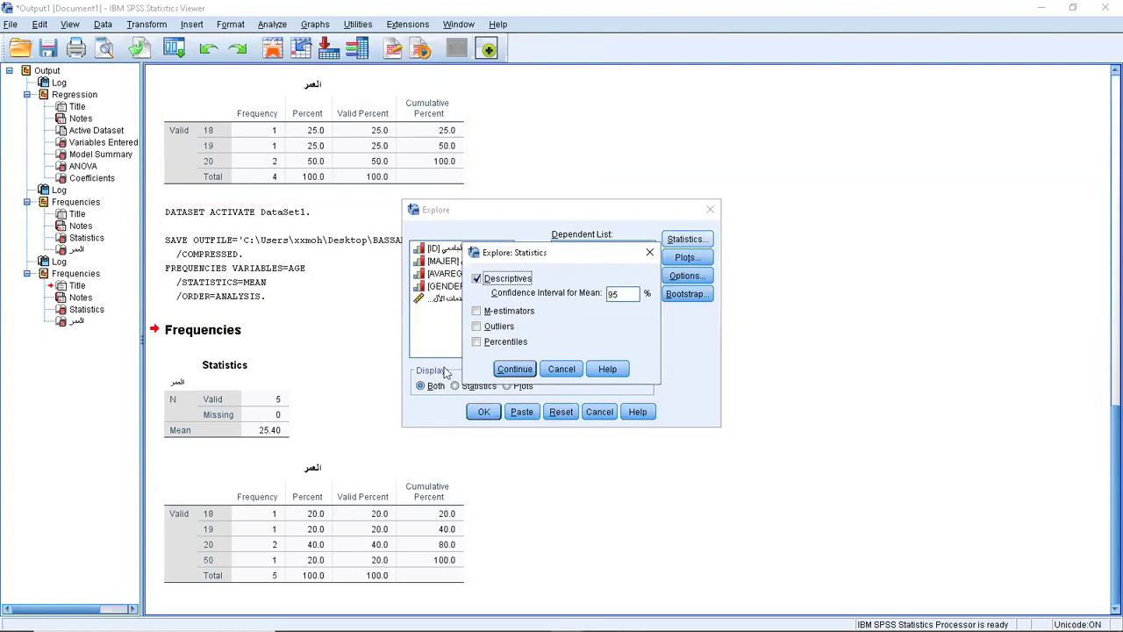
pyautogui.click(515, 371)
pyautogui.click(487, 412)
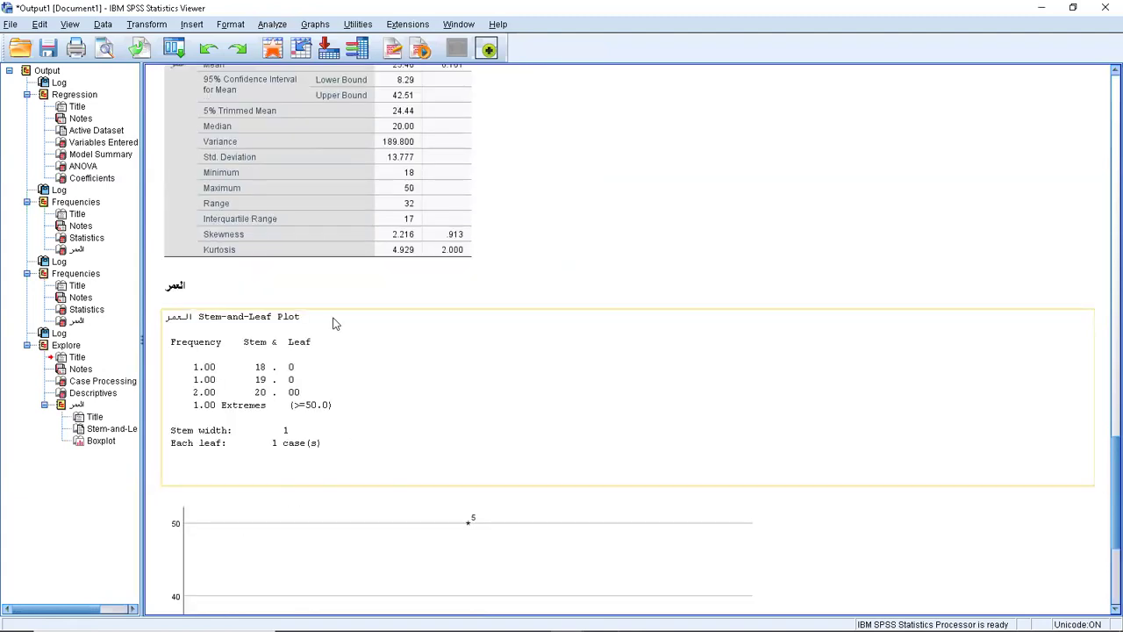
# Examine the Explore output's Descriptives table and stem-and-leaf plot, comparing the mean of AGE with the Frequencies output.
pyautogui.scroll(10, 443, 424)
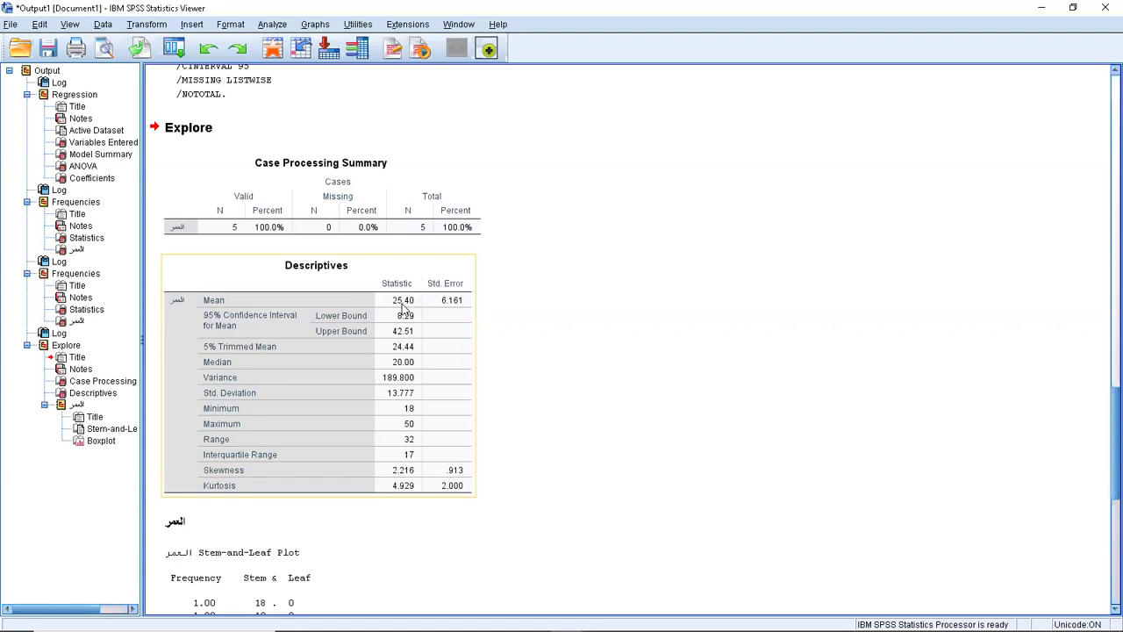
pyautogui.scroll(4, 560, 289)
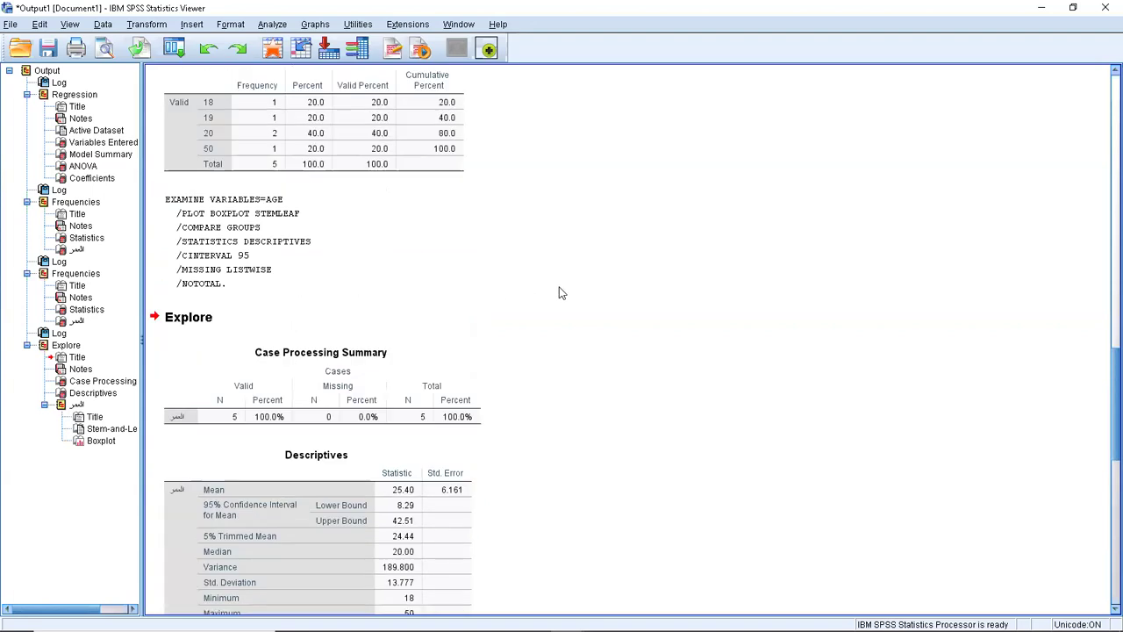
pyautogui.scroll(5, 561, 293)
pyautogui.scroll(-2, 559, 294)
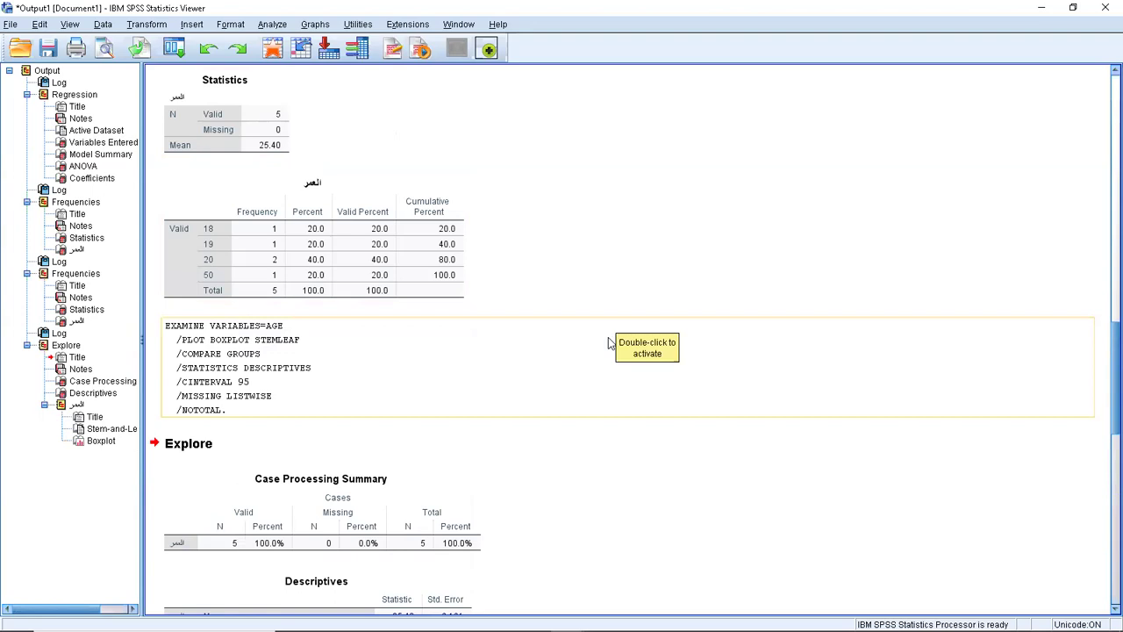
pyautogui.scroll(-5, 612, 343)
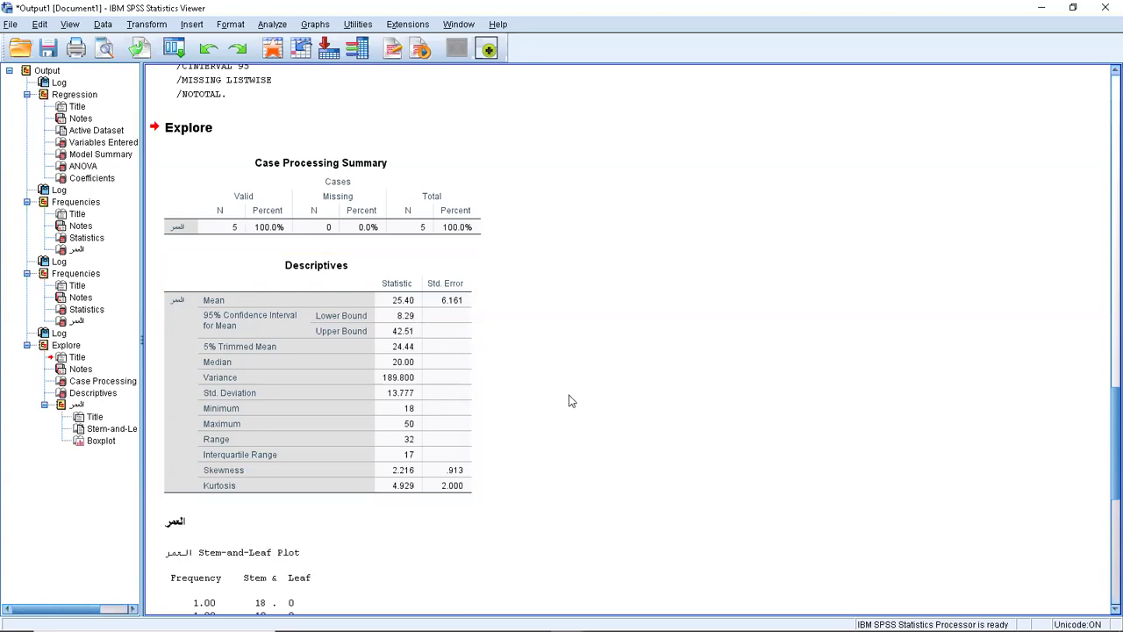
pyautogui.scroll(-3, 571, 399)
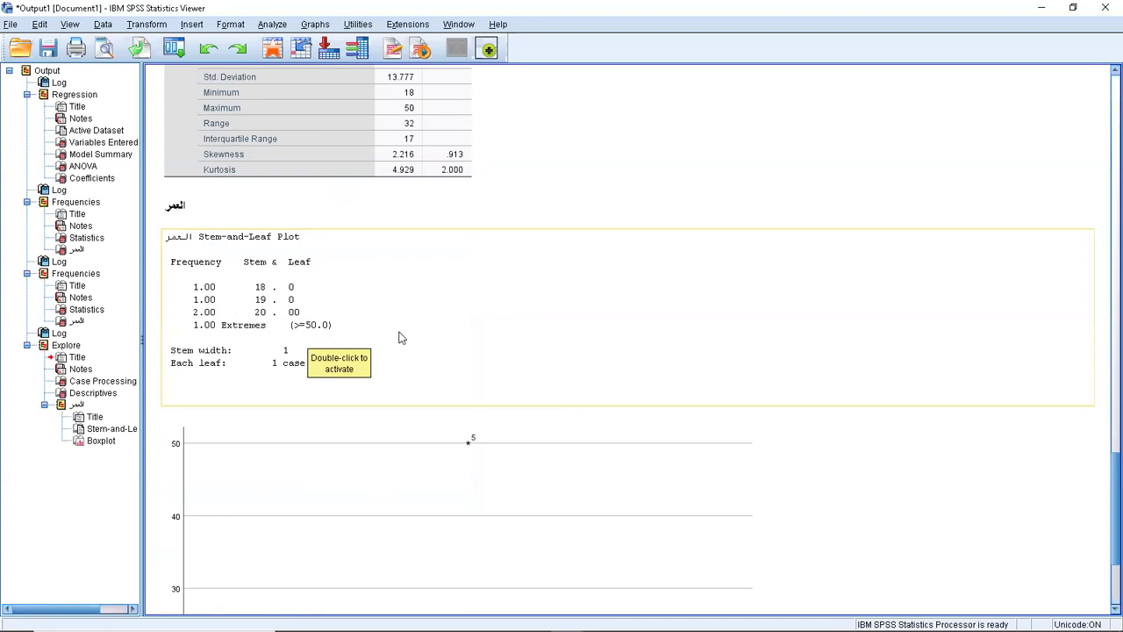
# Compare the AGE mean in the Frequencies and Explore outputs, and switch to PowerPoint to review the hypothesis testing slides.
pyautogui.scroll(5, 399, 336)
pyautogui.scroll(3, 402, 246)
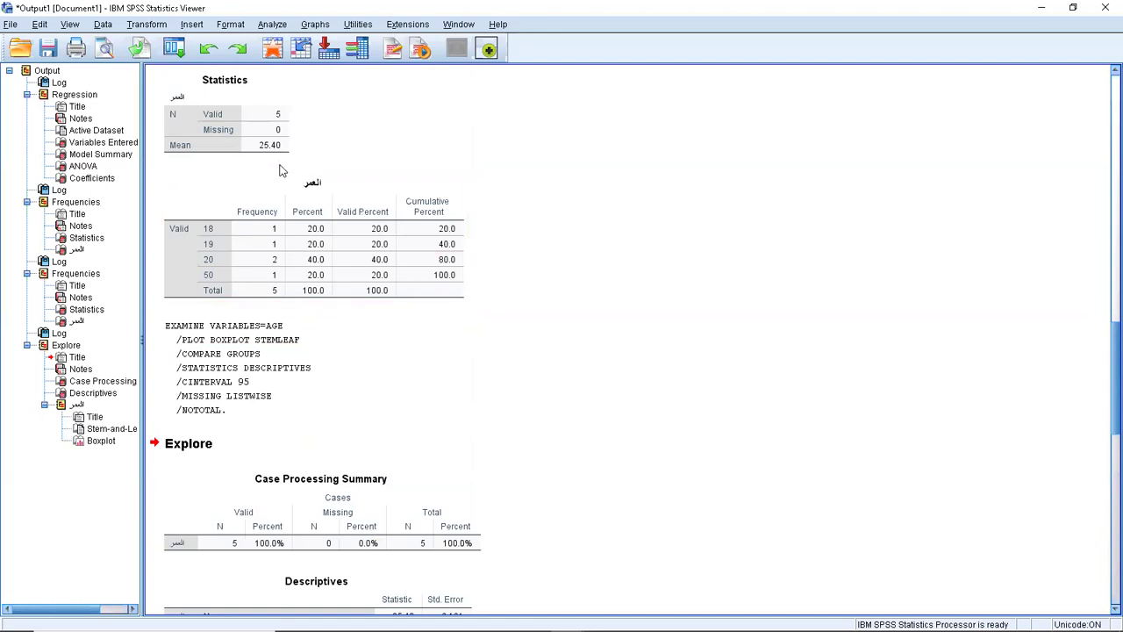
pyautogui.scroll(-4, 281, 170)
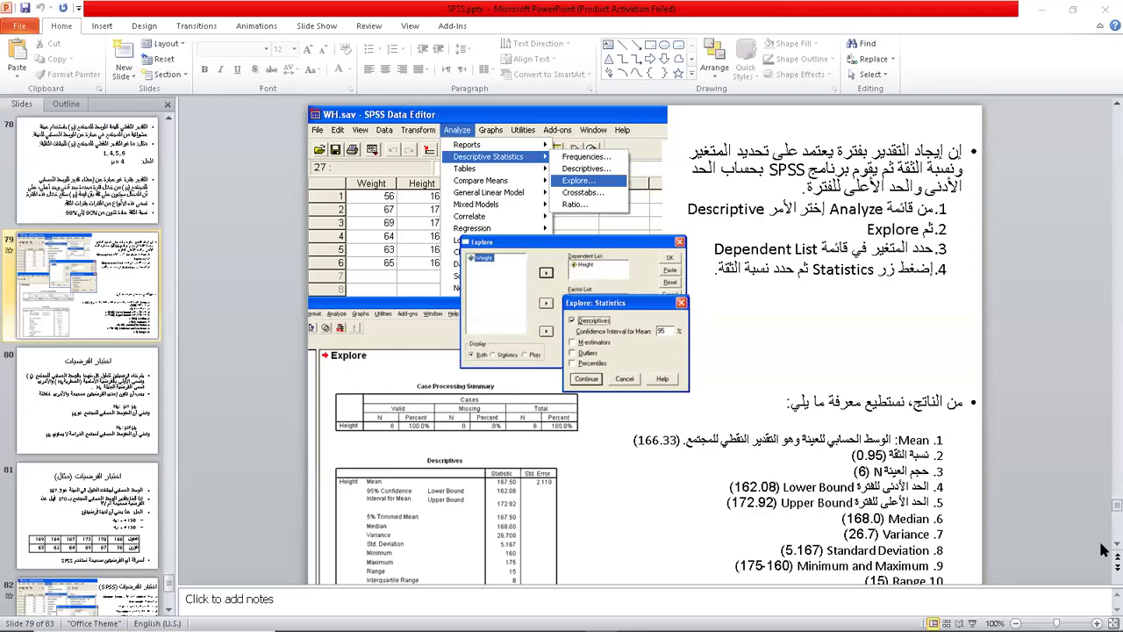
pyautogui.scroll(-3, 1104, 549)
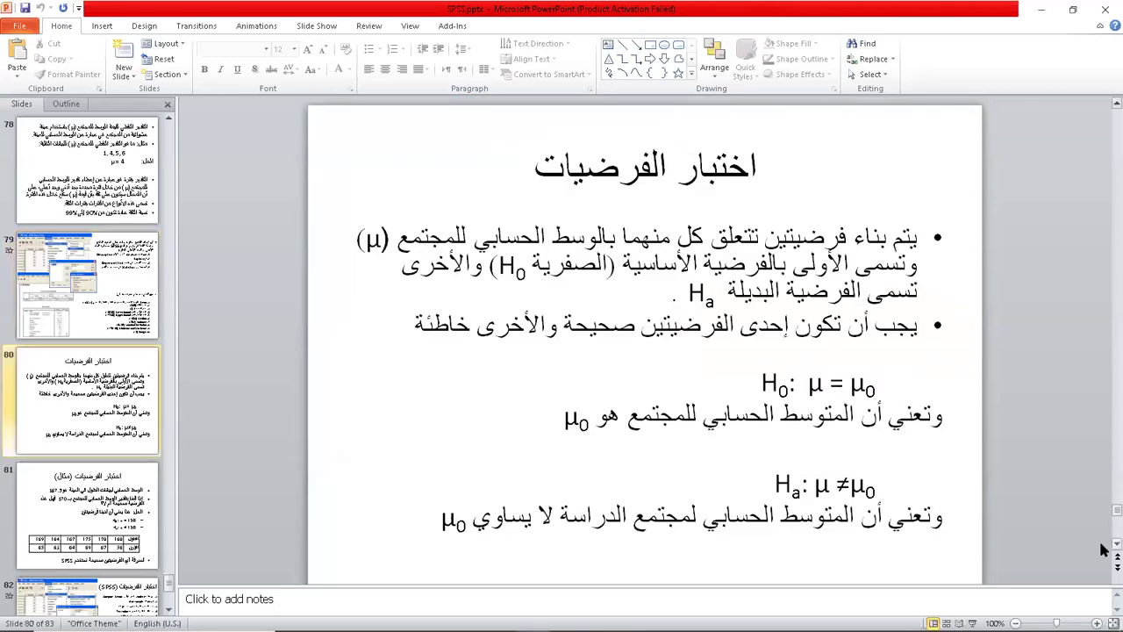
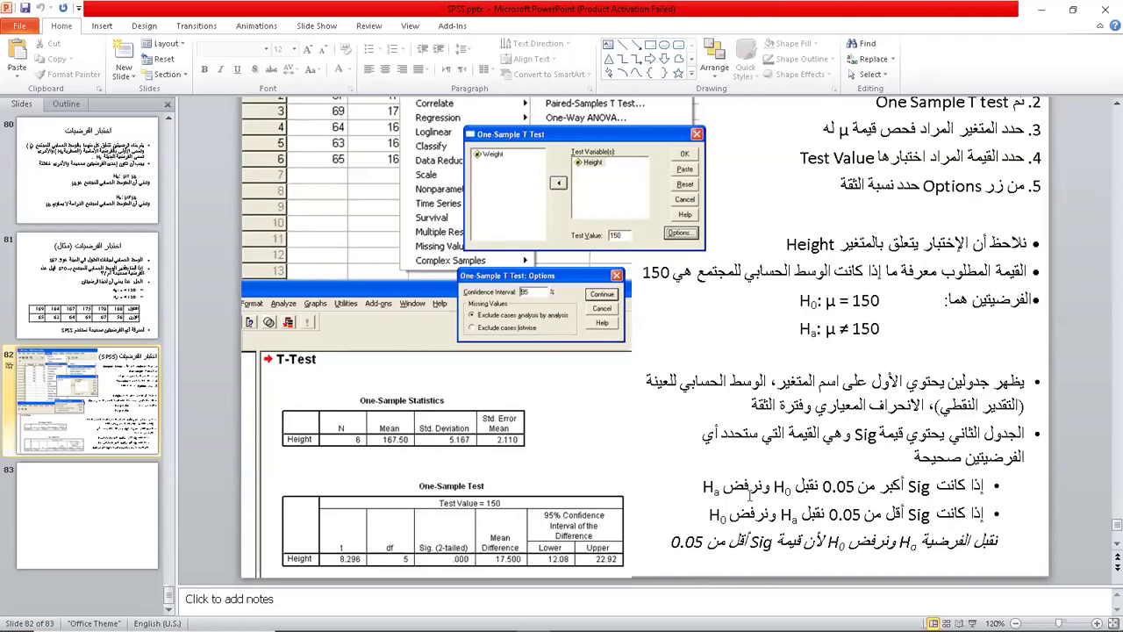
# Try inserting "لا" before "نقبل" in the rule for Sig below 0.05 on slide 82.
pyautogui.click(820, 513)
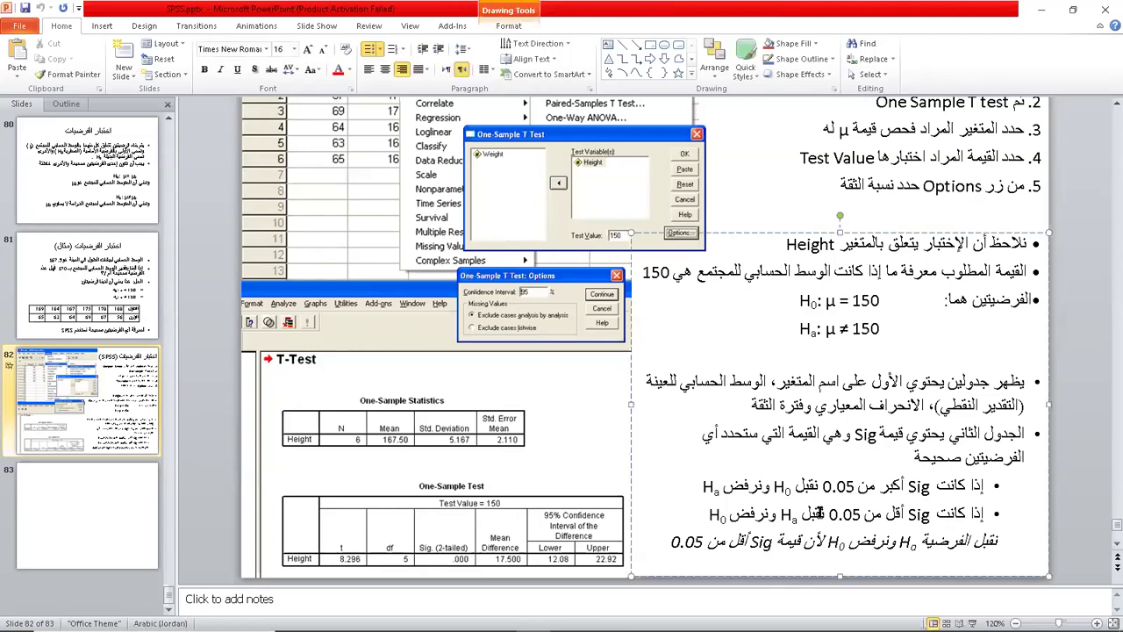
pyautogui.write('لا')
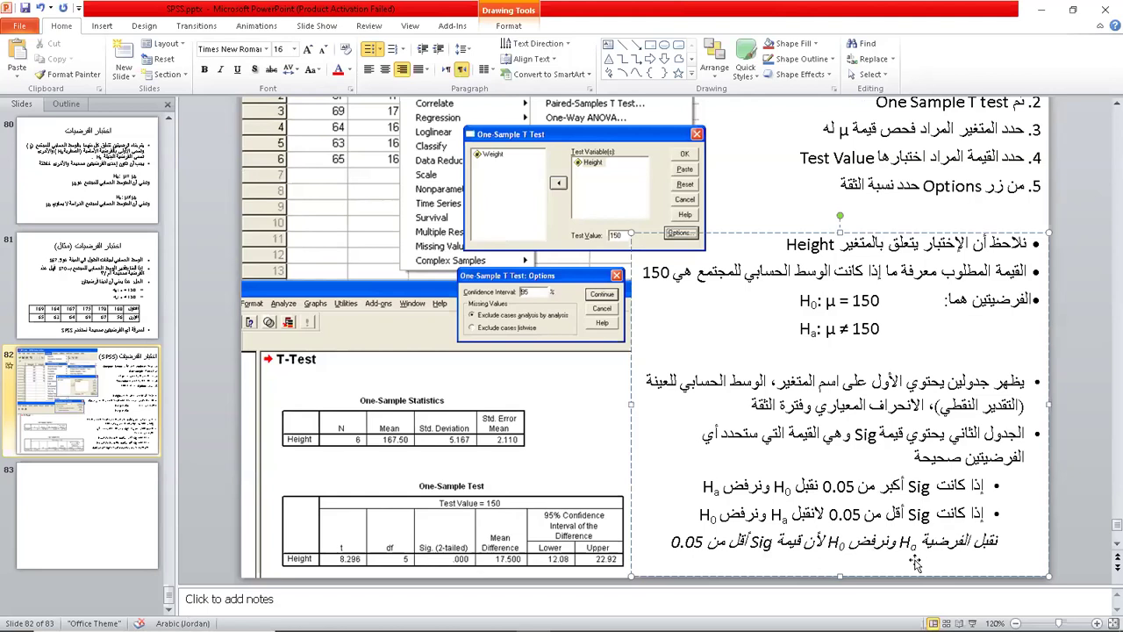
pyautogui.press('BackSpace')
pyautogui.press('BackSpace')
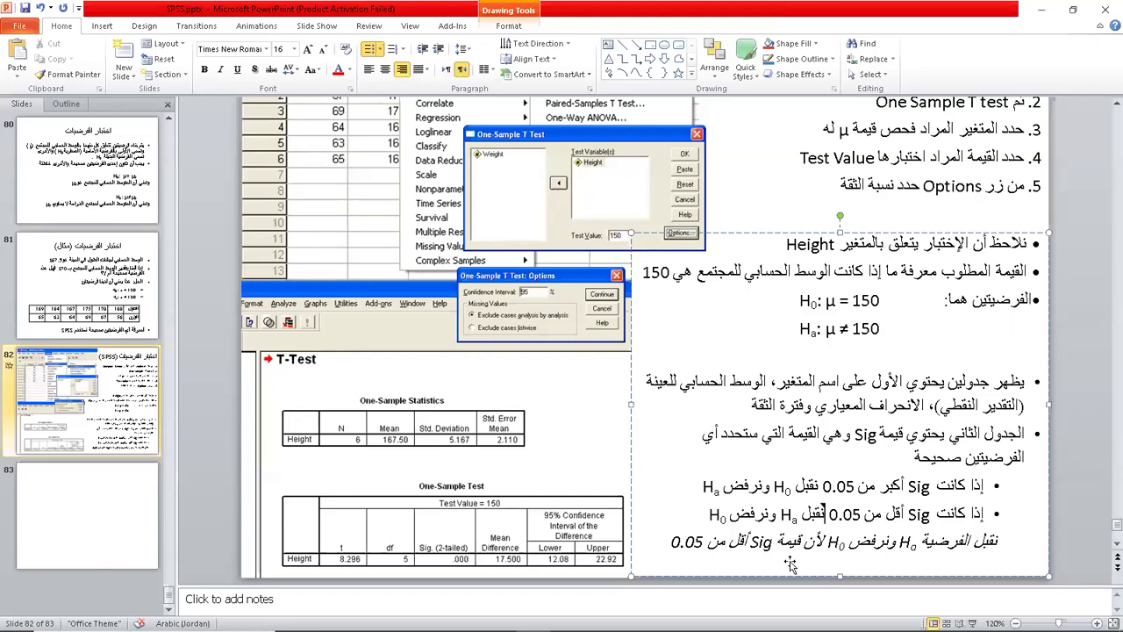
# Highlight the rule for Sig above 0.05 on slide 82 and review it against the One-Sample Test example.
pyautogui.moveTo(965, 487); pyautogui.dragTo(694, 489)
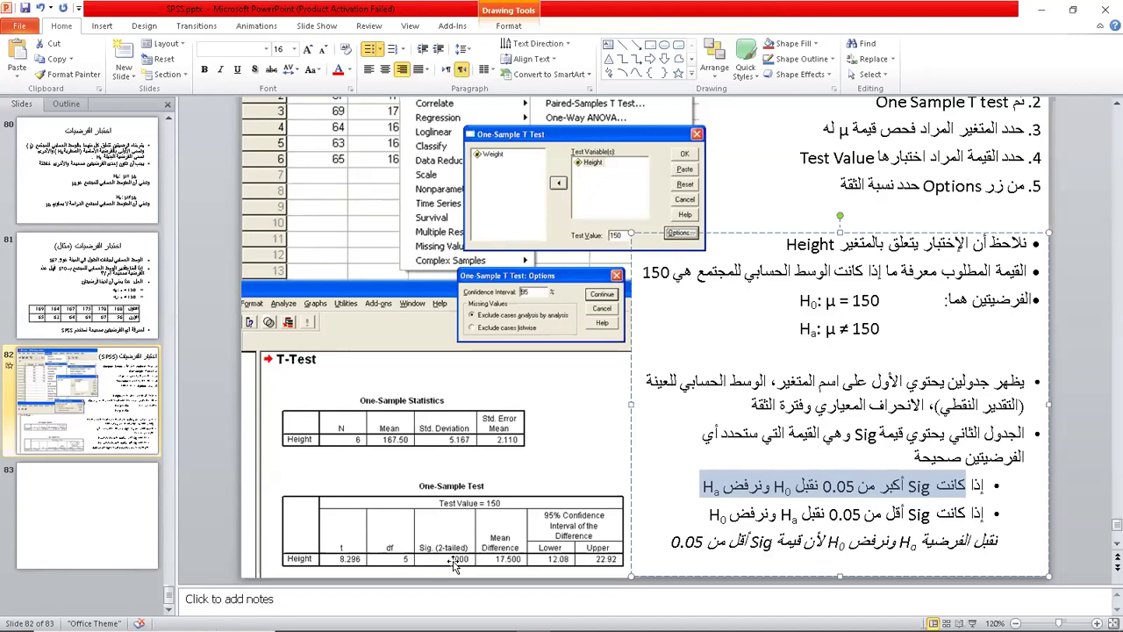
pyautogui.scroll(2, 835, 467)
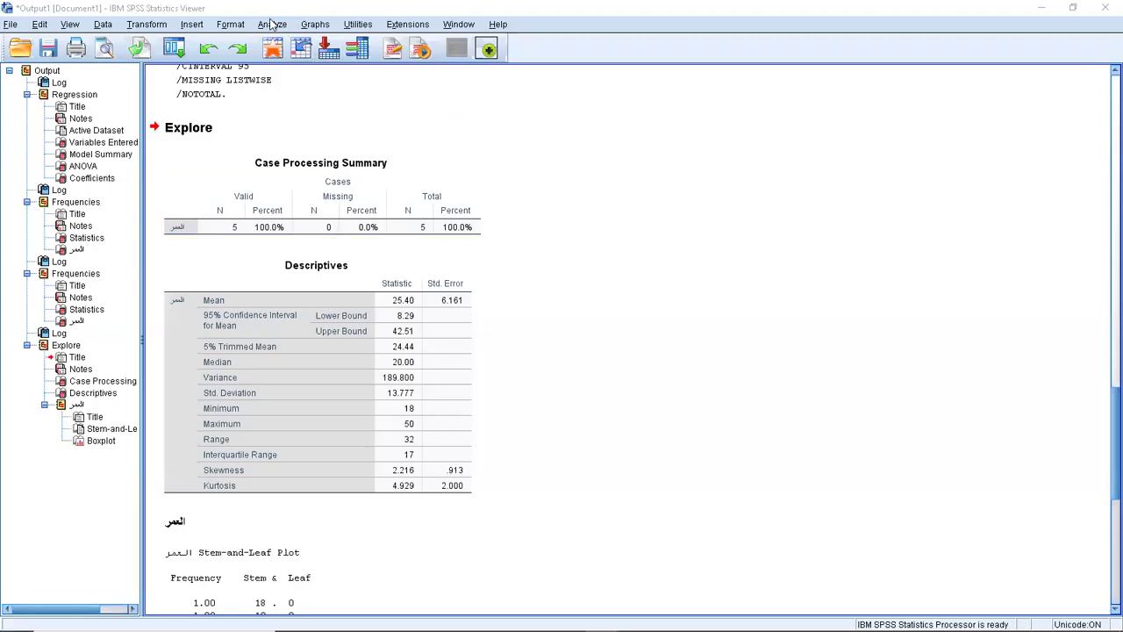
pyautogui.click(272, 24)
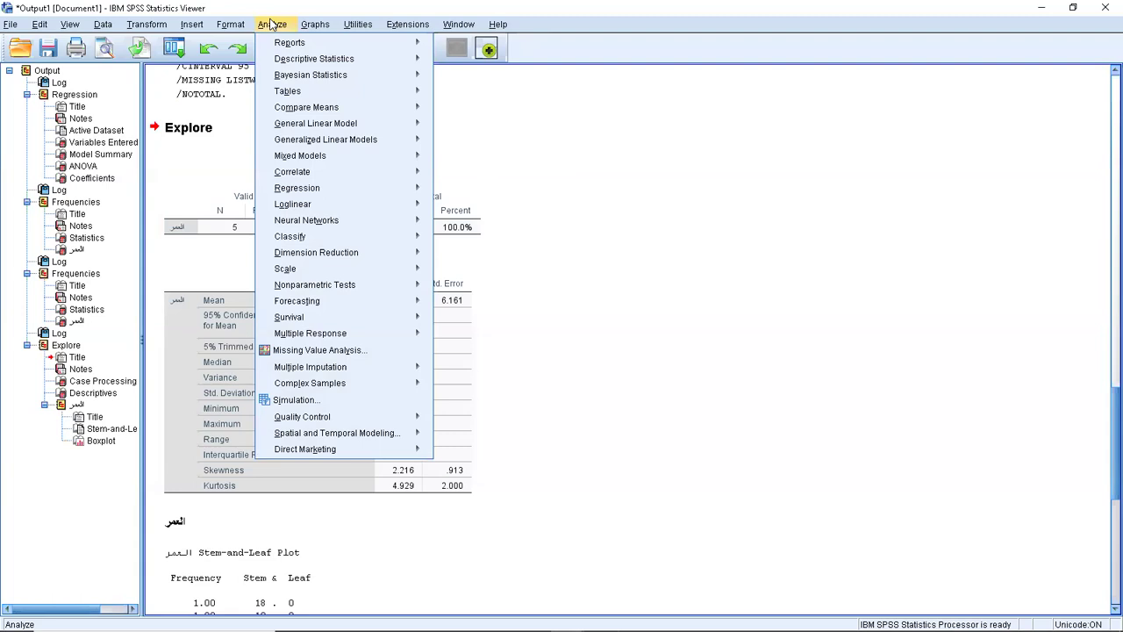
pyautogui.moveTo(304, 448)
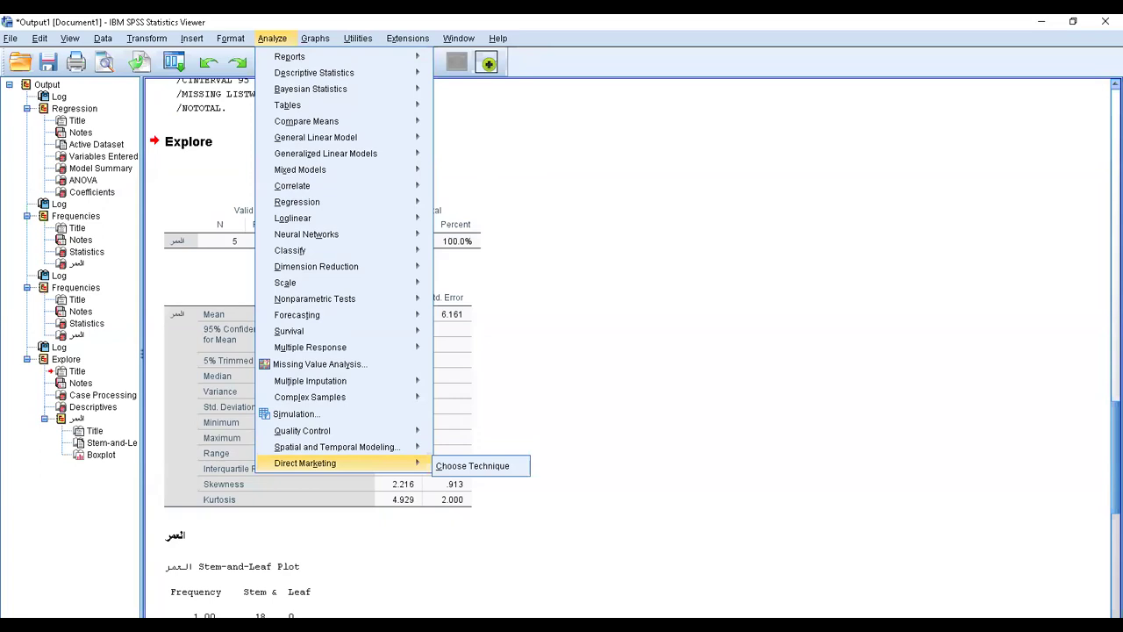
pyautogui.click(472, 465)
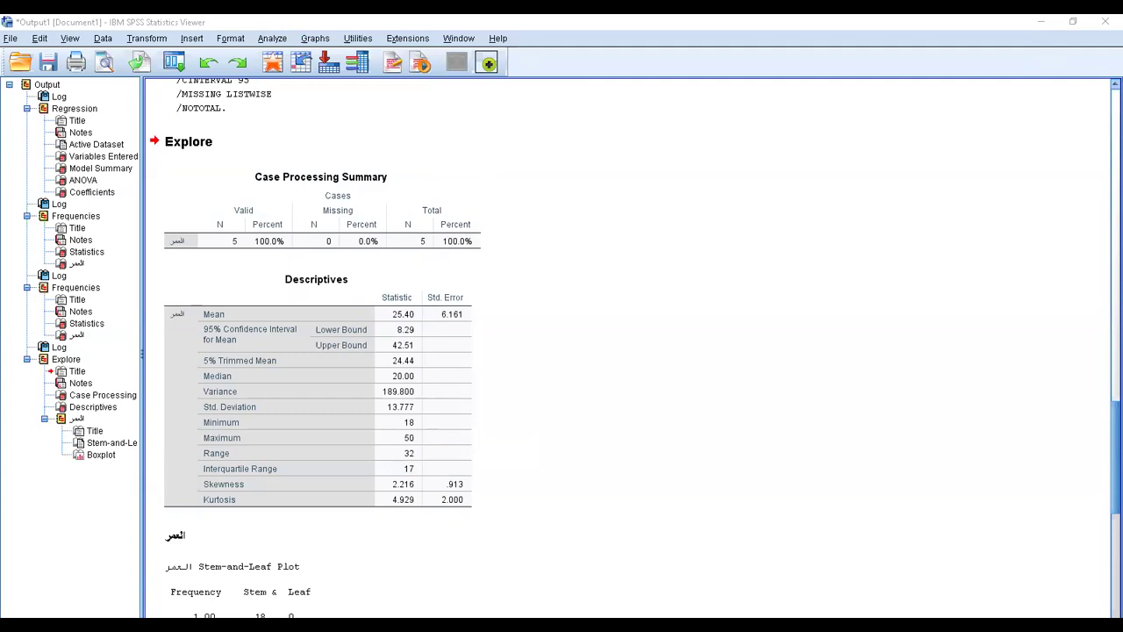
# In the SPSS Output Viewer, set up a One-Sample T Test on MAJER with a 95% confidence interval, excluding cases analysis by analysis.
pyautogui.click(271, 39)
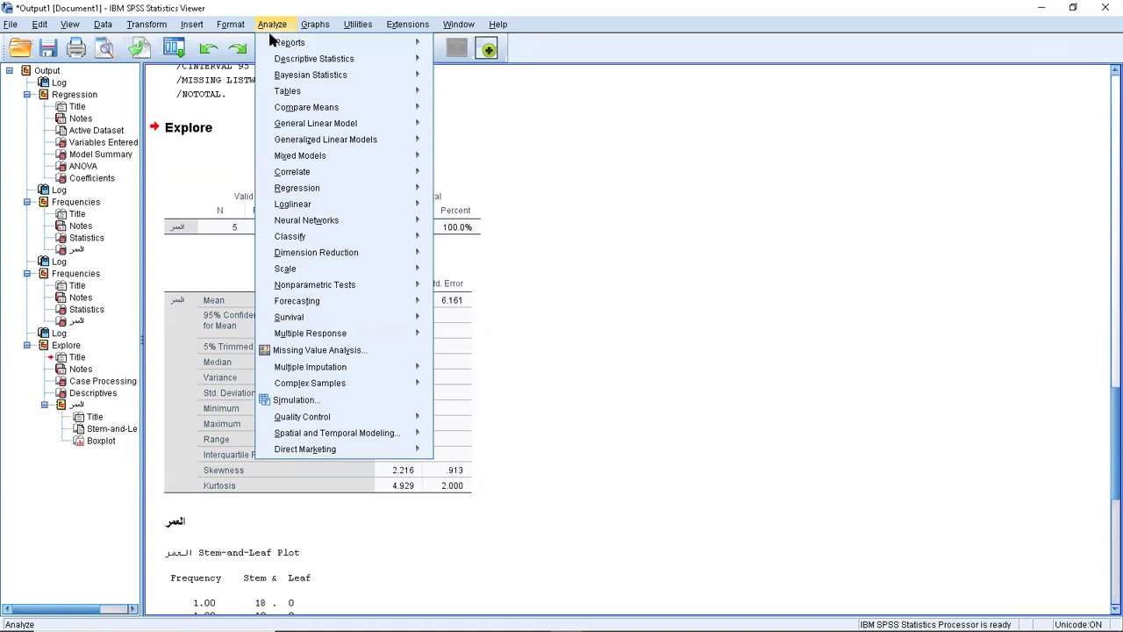
pyautogui.moveTo(329, 111)
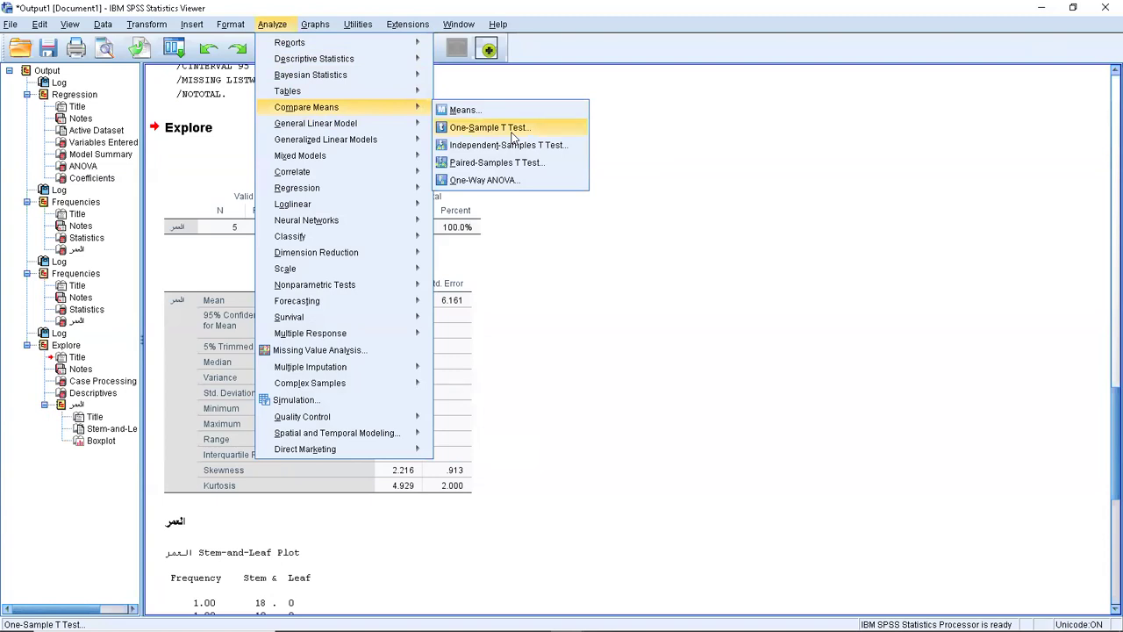
pyautogui.click(514, 132)
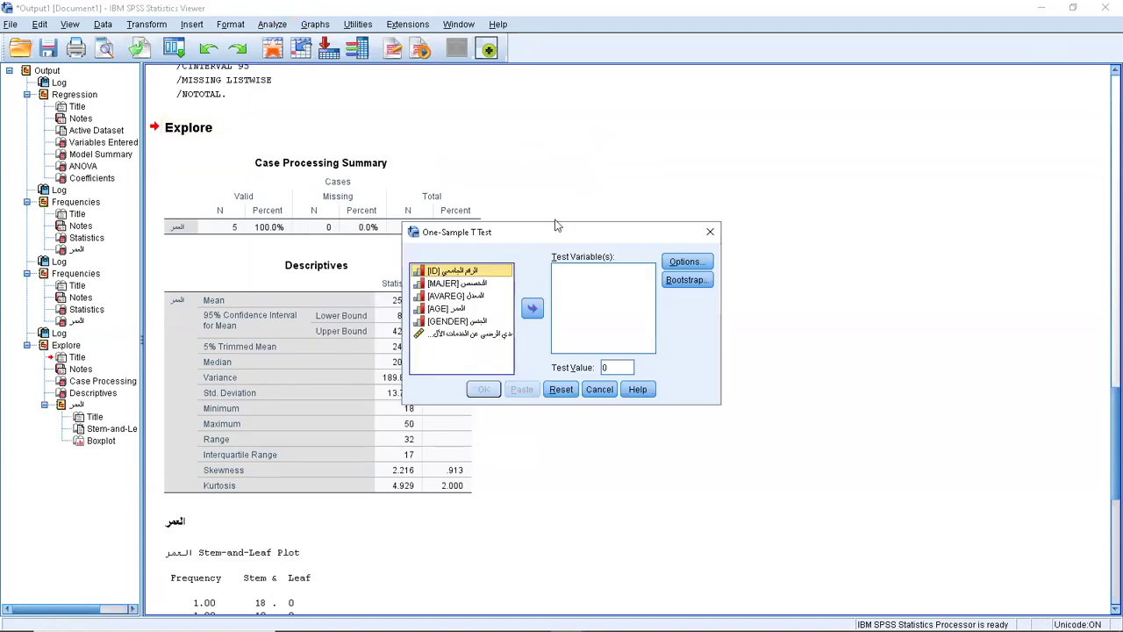
pyautogui.click(470, 283)
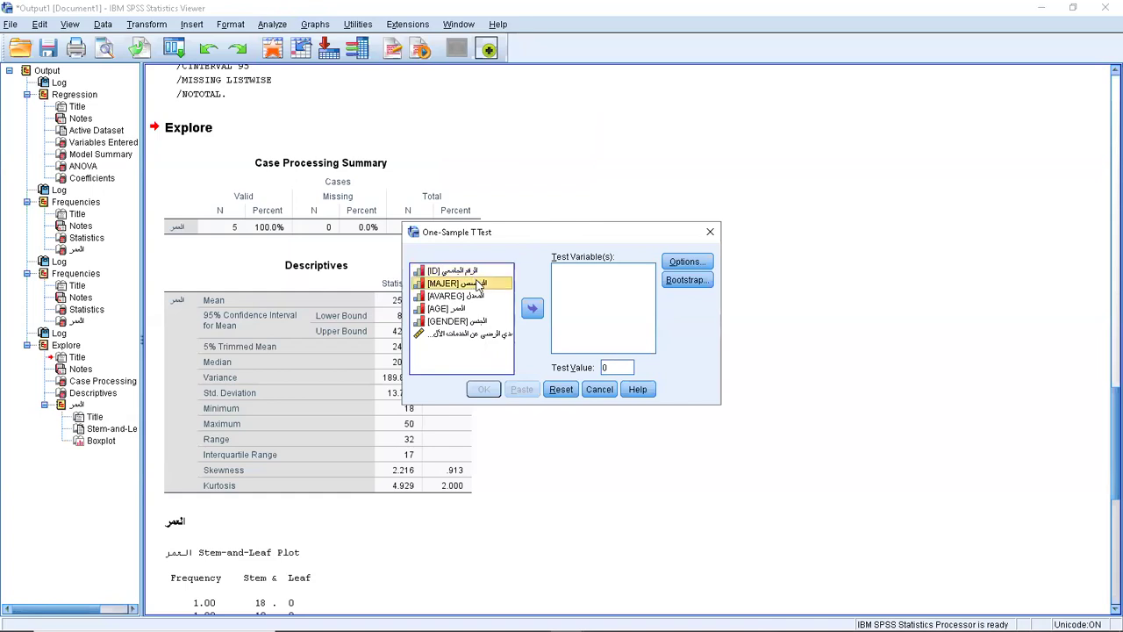
pyautogui.click(533, 307)
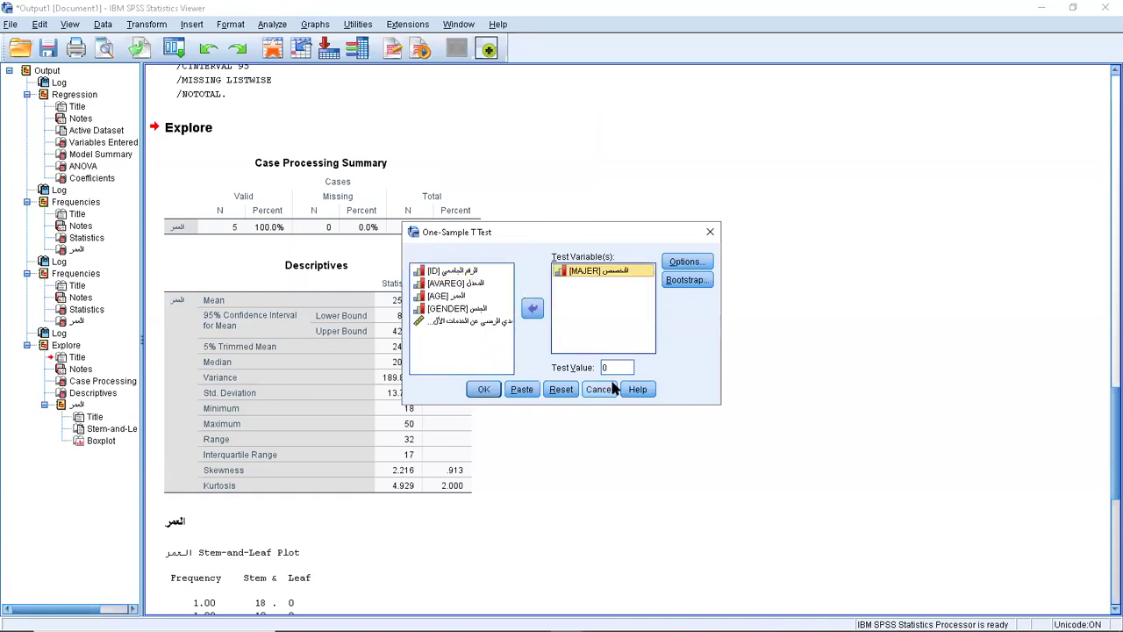
pyautogui.click(693, 263)
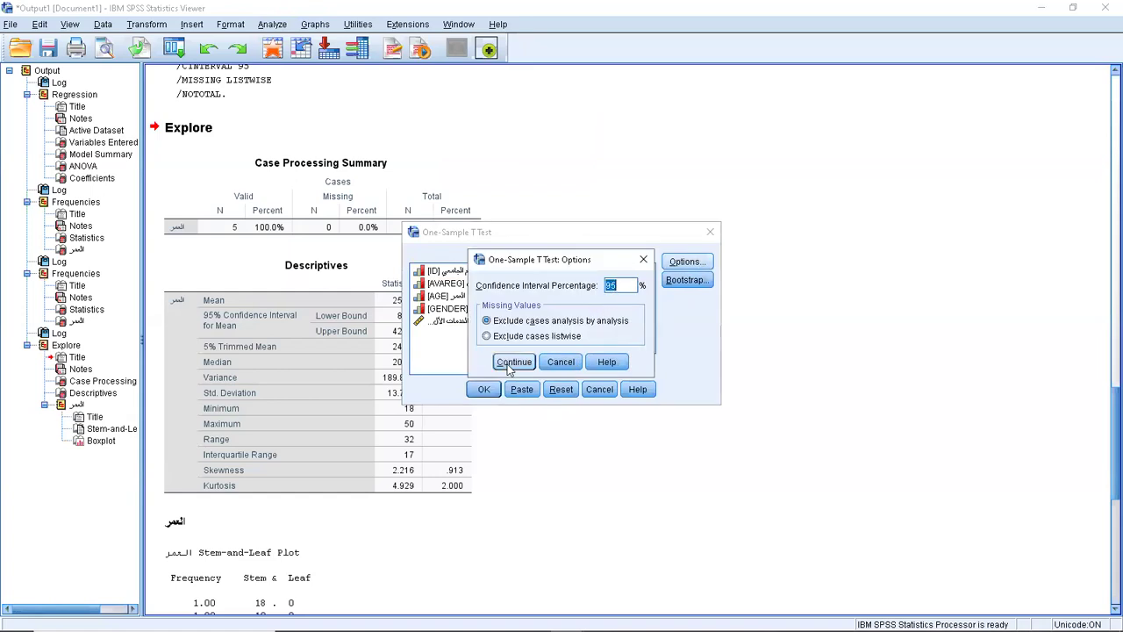
pyautogui.click(516, 367)
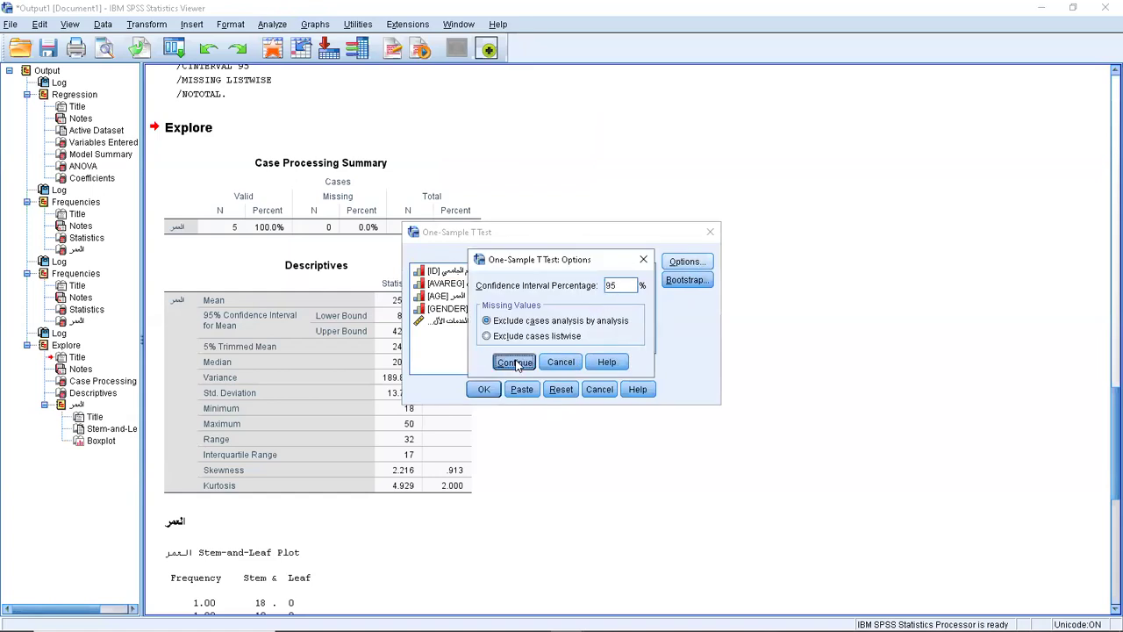
# Set the test value to 1 and run the One-Sample T Test on MAJER.
pyautogui.click(604, 368)
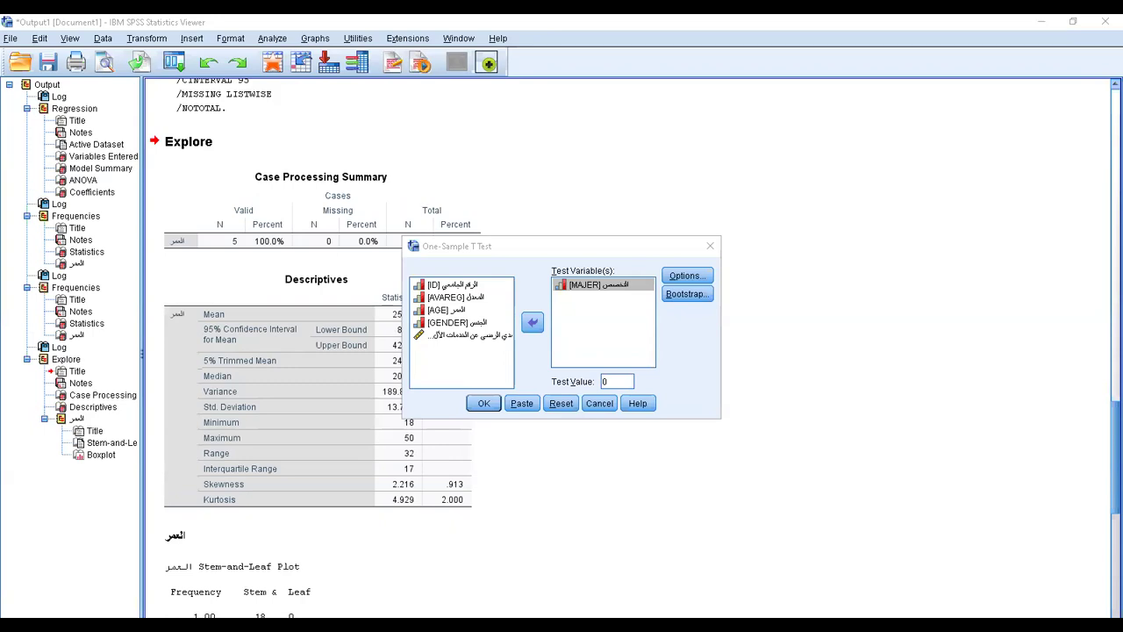
pyautogui.doubleClick(615, 380)
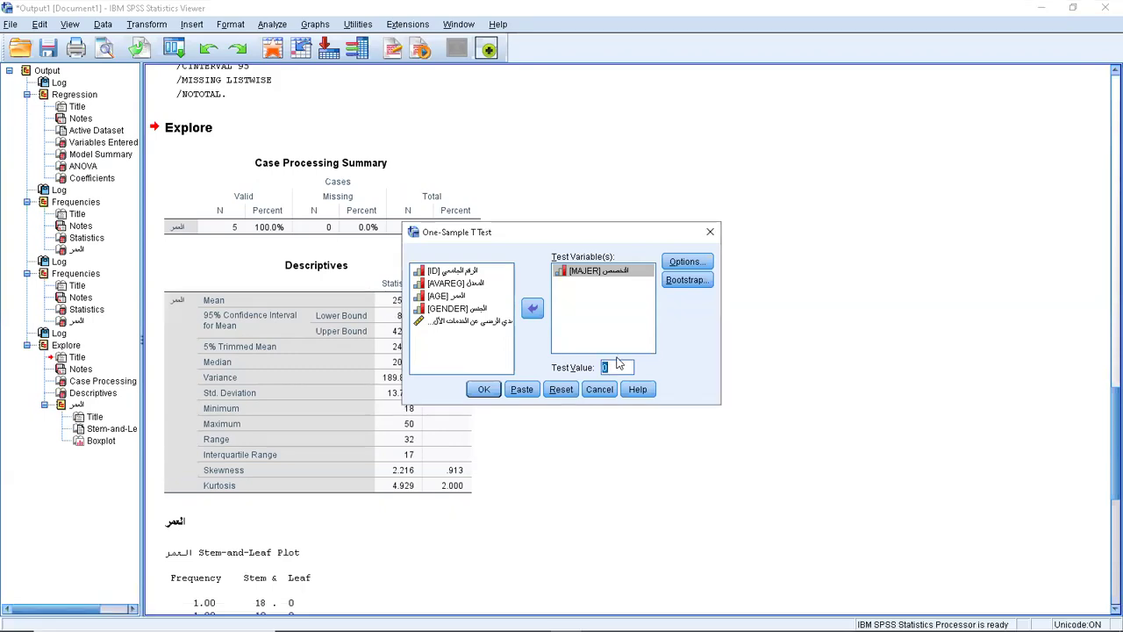
pyautogui.write('1')
pyautogui.click(485, 389)
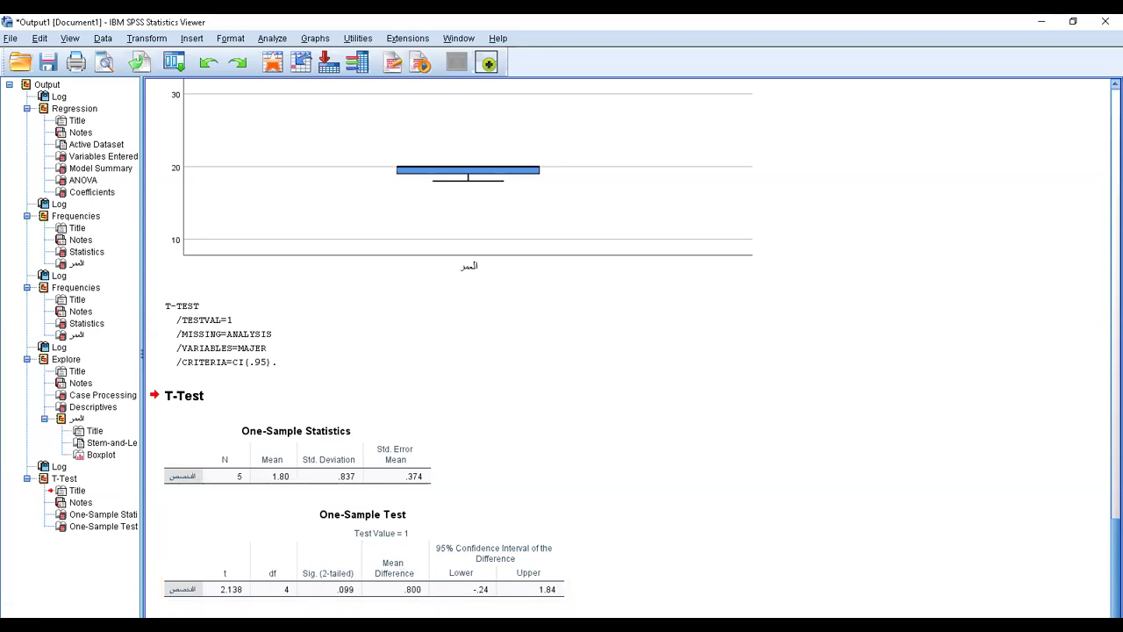
# Switch to PowerPoint and review the hypothesis testing example on slides 82 and 81 of SPSS.pptx.
pyautogui.click(635, 401)
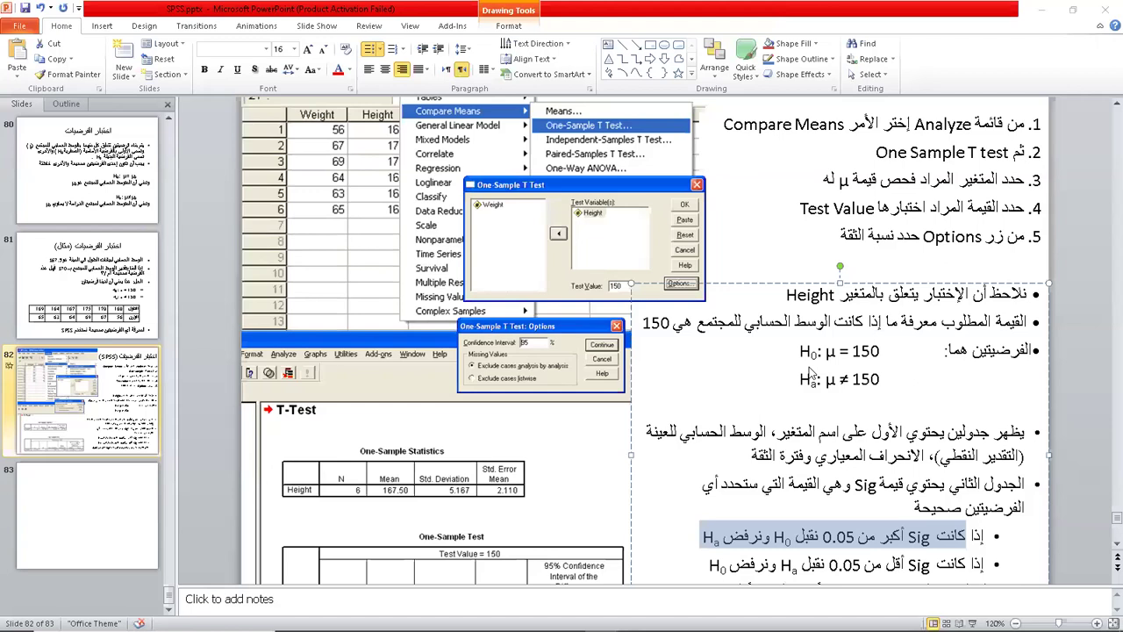
pyautogui.scroll(5, 811, 376)
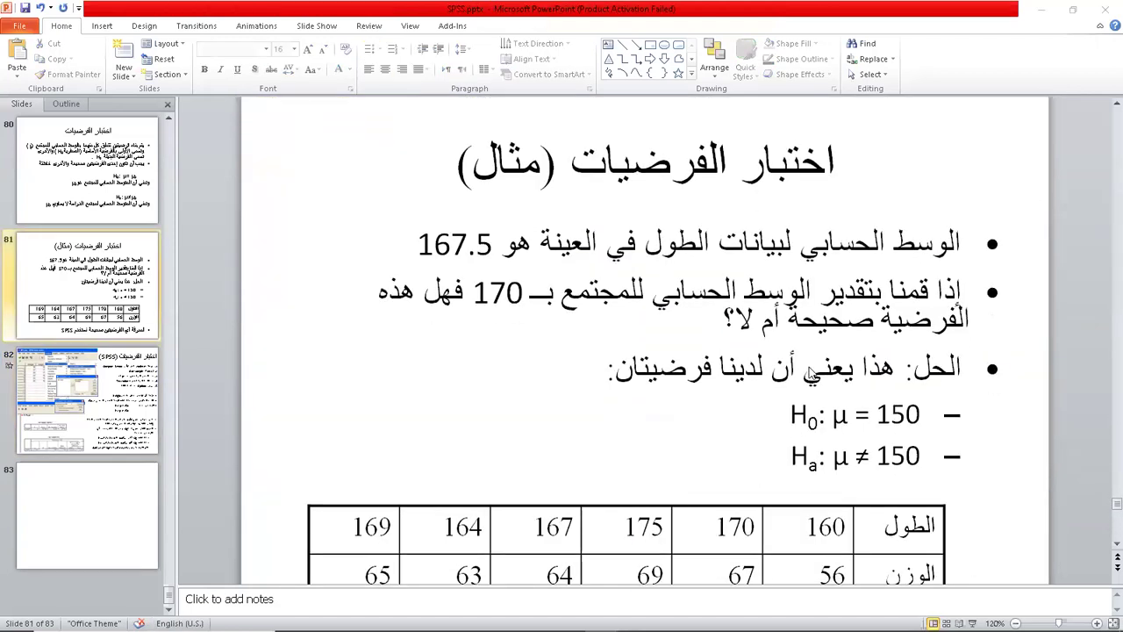